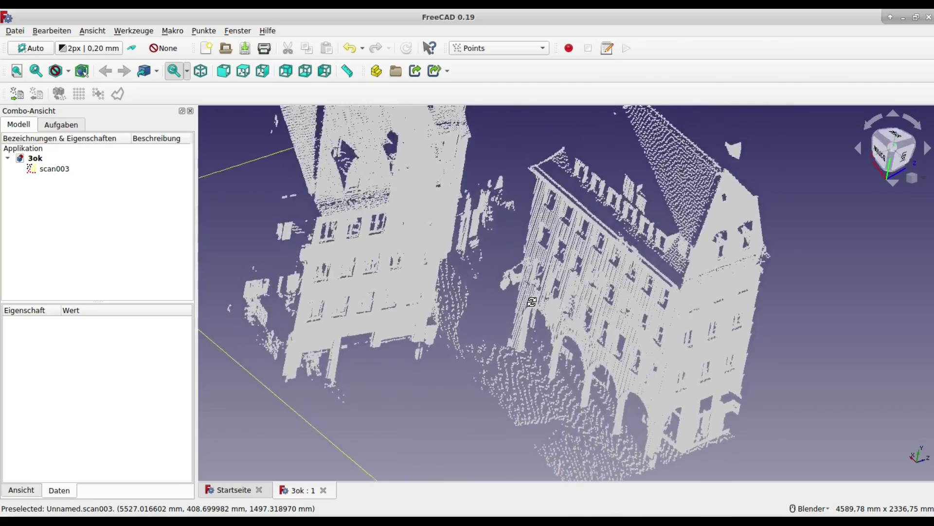
- Orbit and zoom the view around the scan003 point-cloud buildings
mouse_move(506, 322)
middle_down()
mouse_move(519, 317)
mouse_move(504, 302)
middle_up()
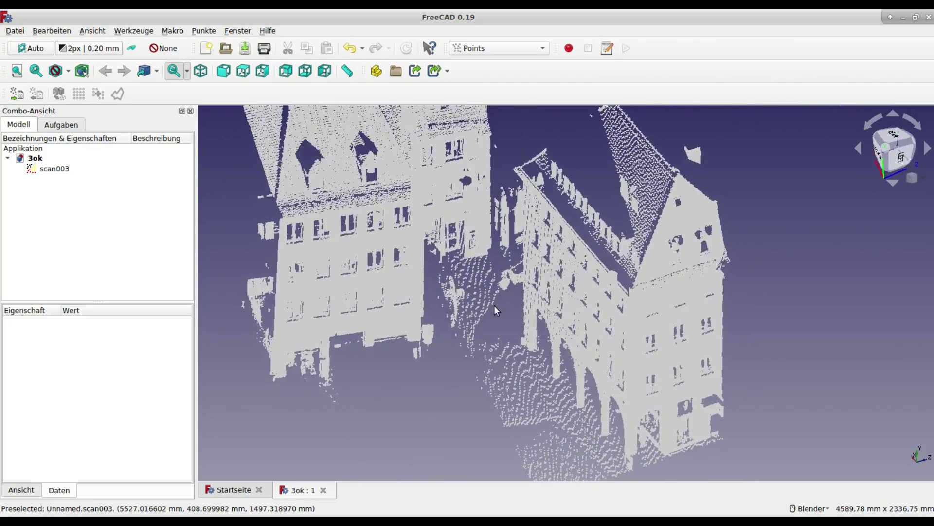
scroll(536, 326, up, 3)
scroll(569, 350, down, 1)
mouse_move(569, 349)
middle_down()
mouse_move(614, 371)
mouse_move(697, 327)
mouse_move(588, 315)
middle_up()
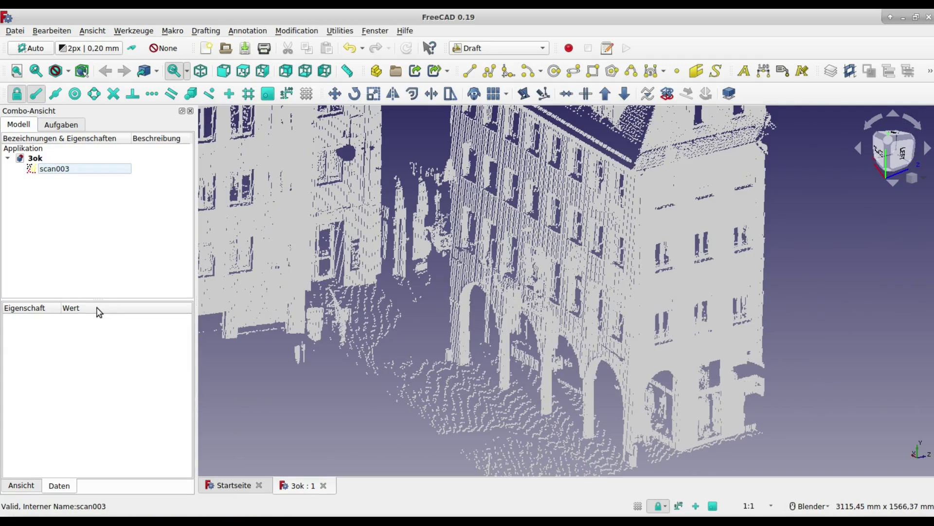
- Enable Near snapping and start a Draft polyline at a ground point of the cloud
click(210, 99)
click(429, 376)
scroll(429, 376, up, 3)
scroll(429, 376, up, 3)
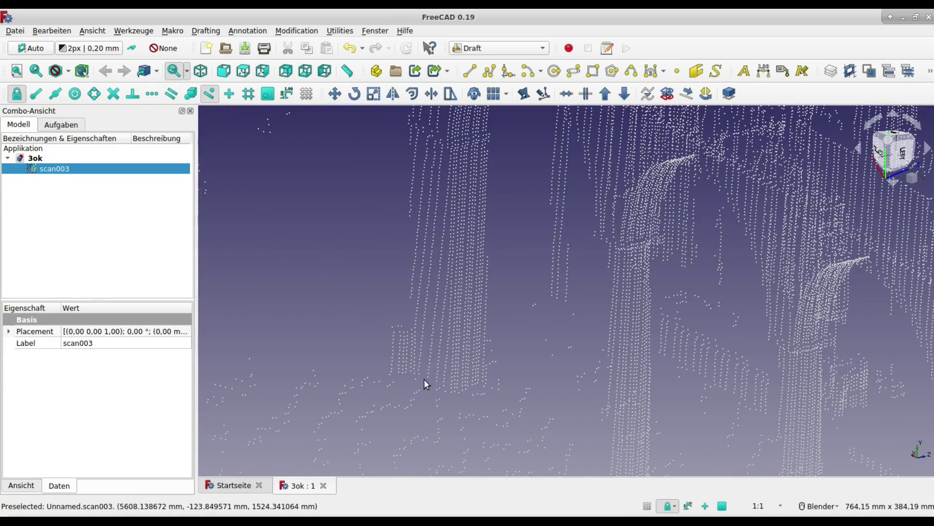
click(489, 70)
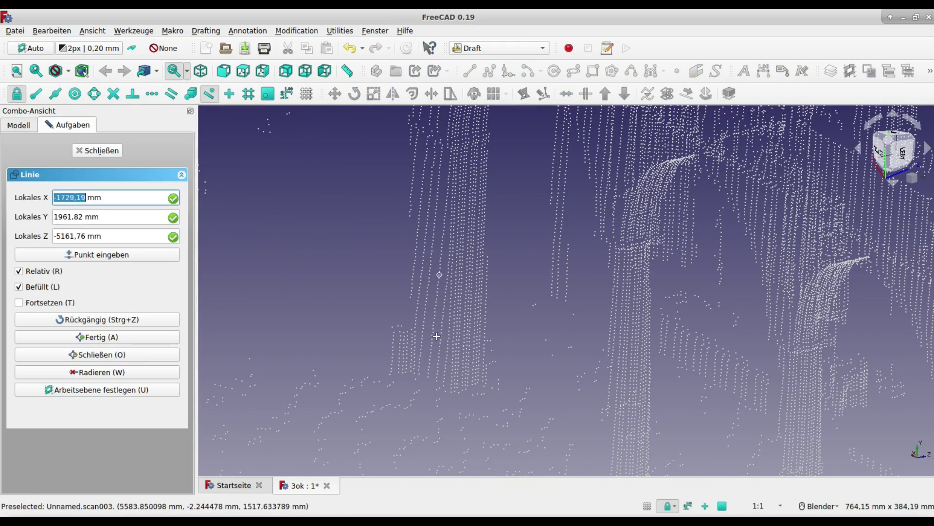
click(429, 382)
- Trace the wire to the building corner and far facade end, then close it into a filled face
scroll(430, 390, down, 5)
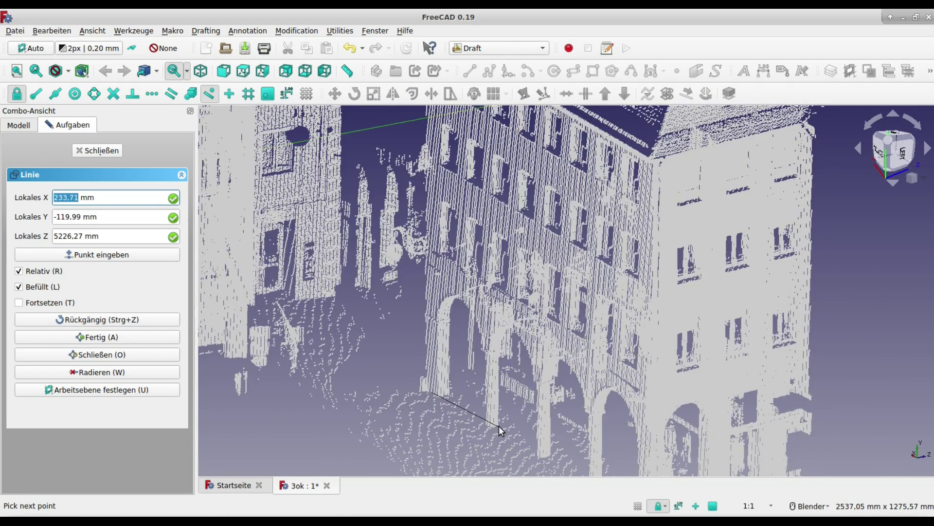
scroll(498, 425, down, 3)
scroll(498, 426, down, 2)
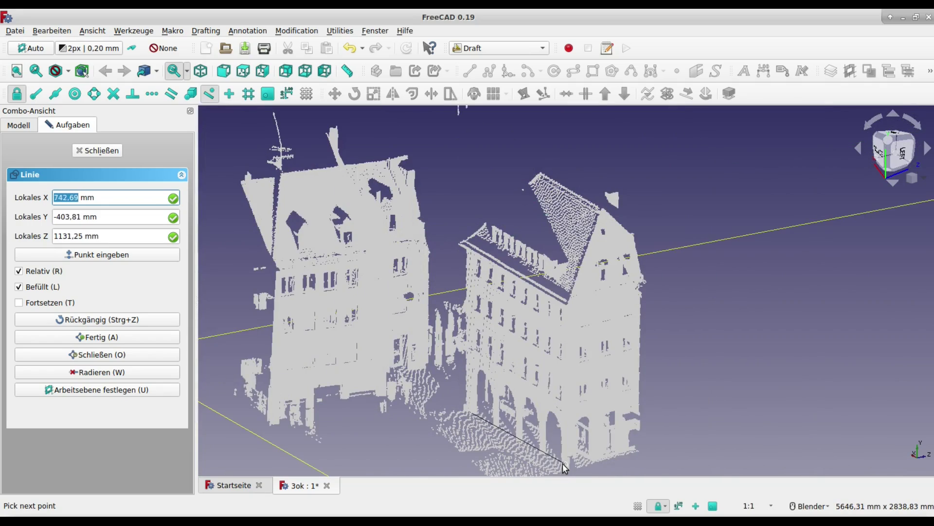
scroll(566, 475, up, 2)
scroll(566, 475, up, 5)
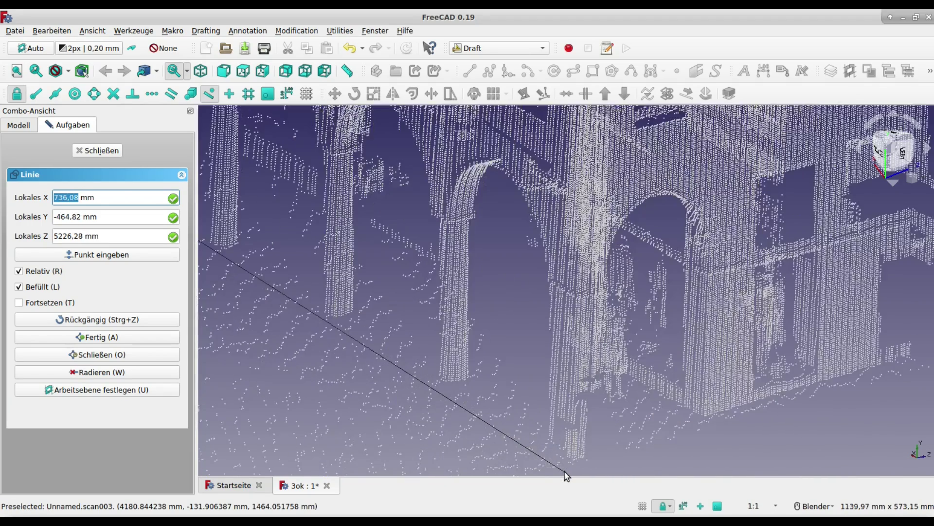
scroll(565, 470, up, 3)
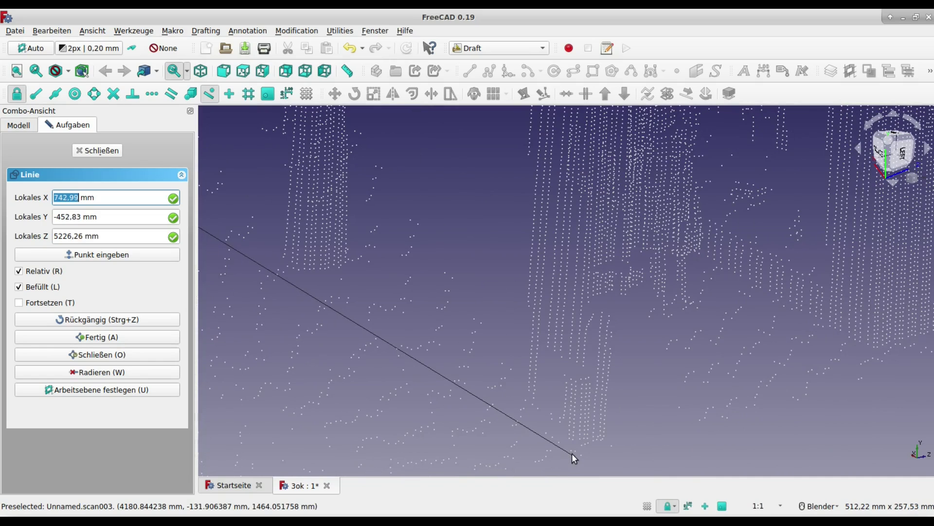
click(570, 451)
scroll(618, 443, down, 2)
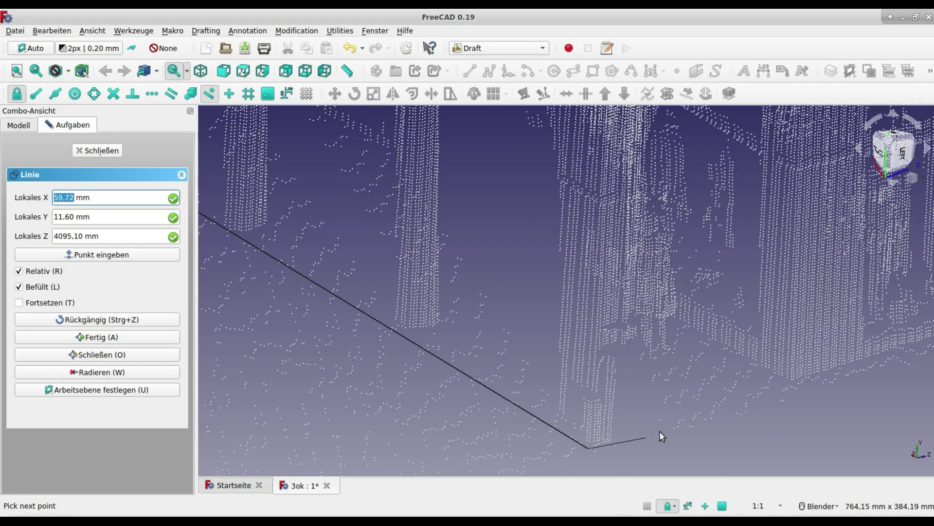
scroll(658, 431, down, 2)
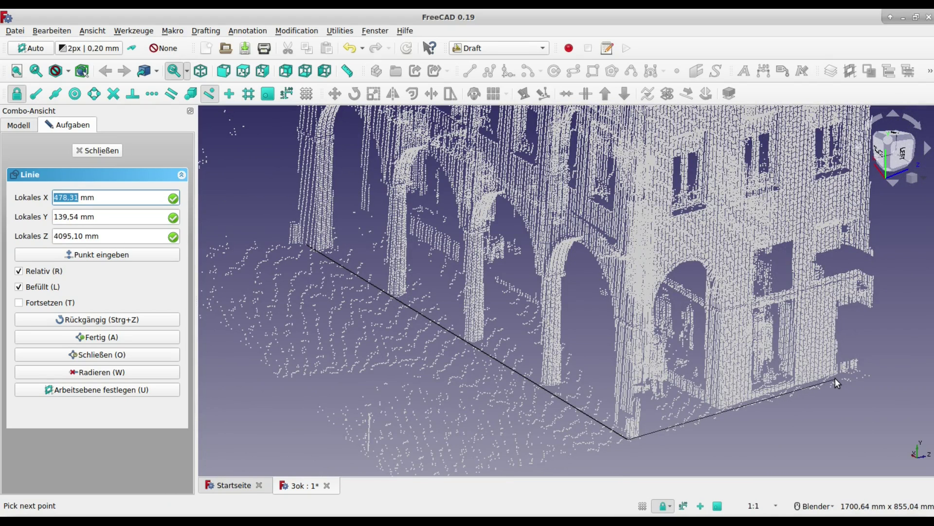
scroll(834, 378, up, 1)
scroll(833, 378, up, 3)
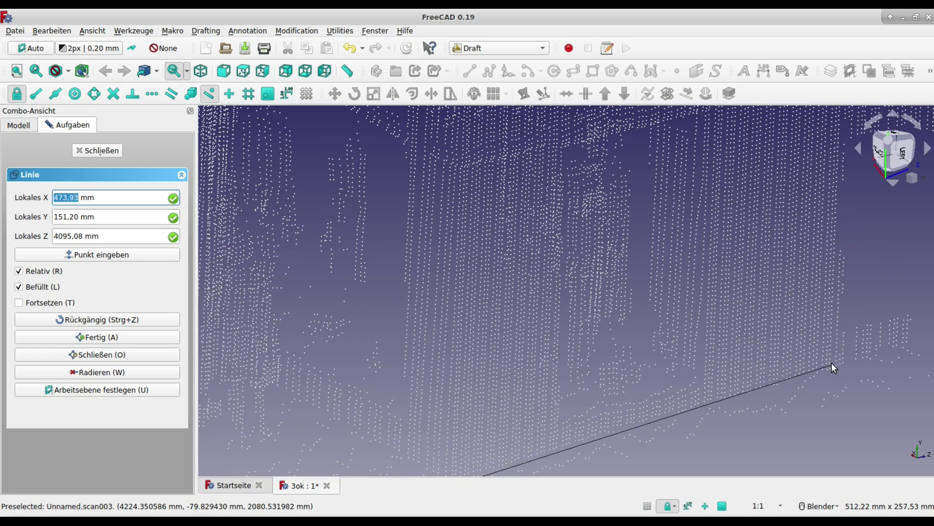
click(831, 364)
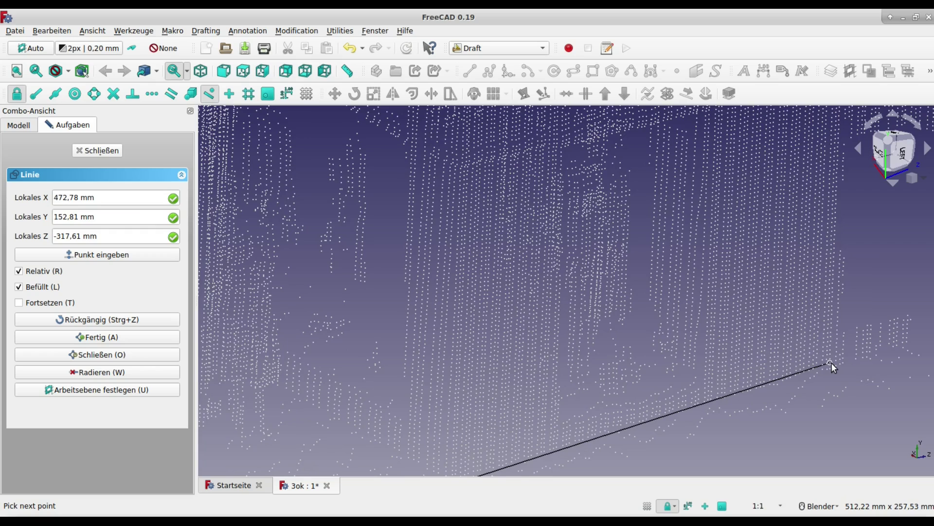
scroll(831, 364, down, 4)
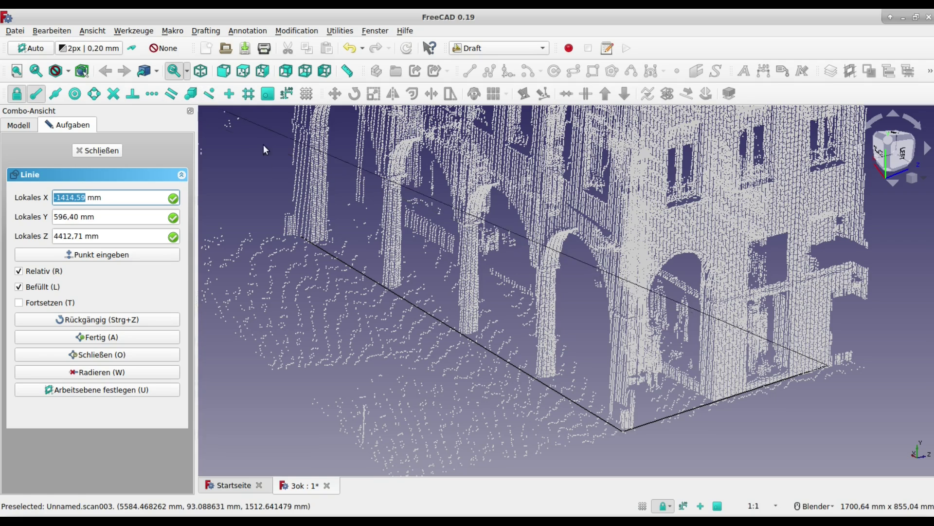
click(319, 244)
- In Sketcher, create a new sketch attached to the wire's FlatFace
click(584, 345)
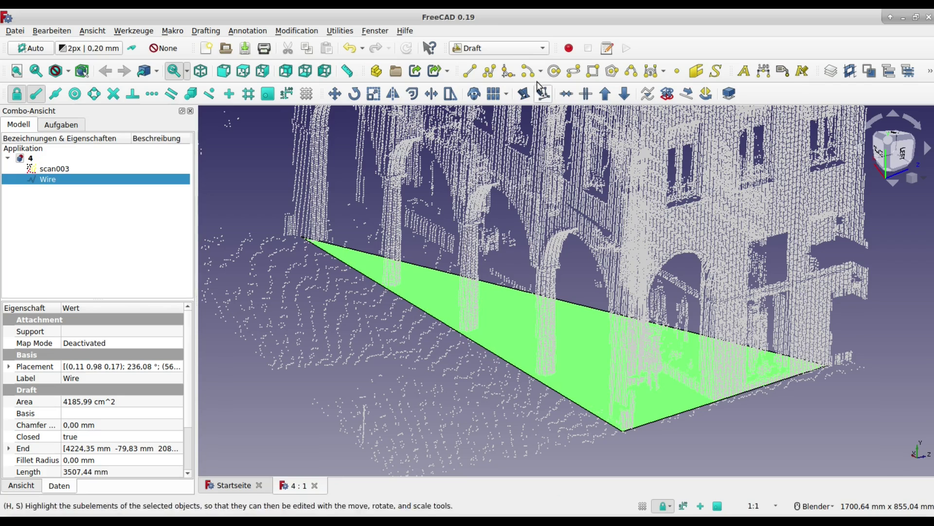
click(528, 48)
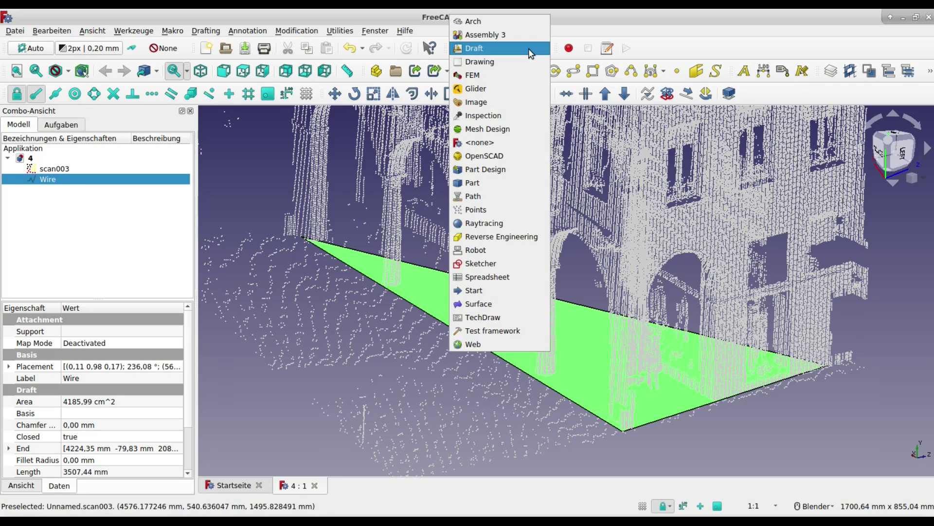
click(488, 265)
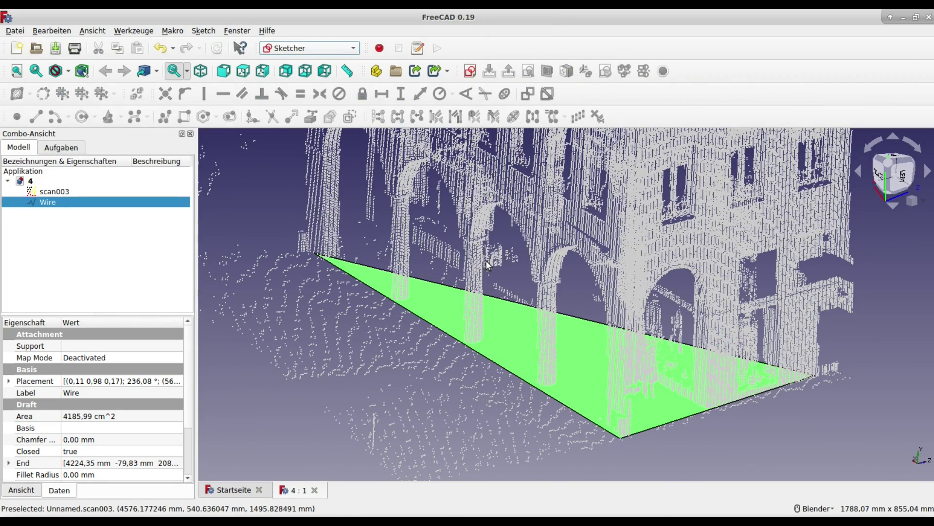
click(470, 71)
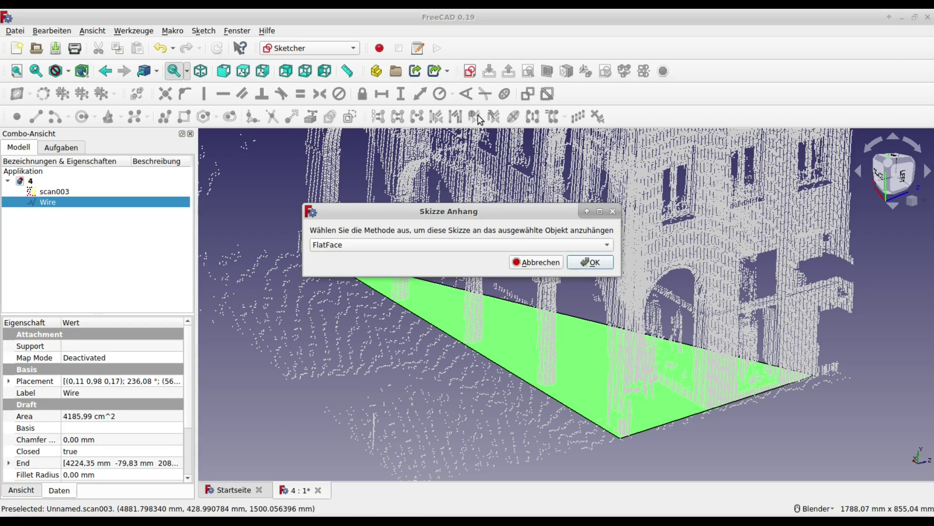
click(585, 261)
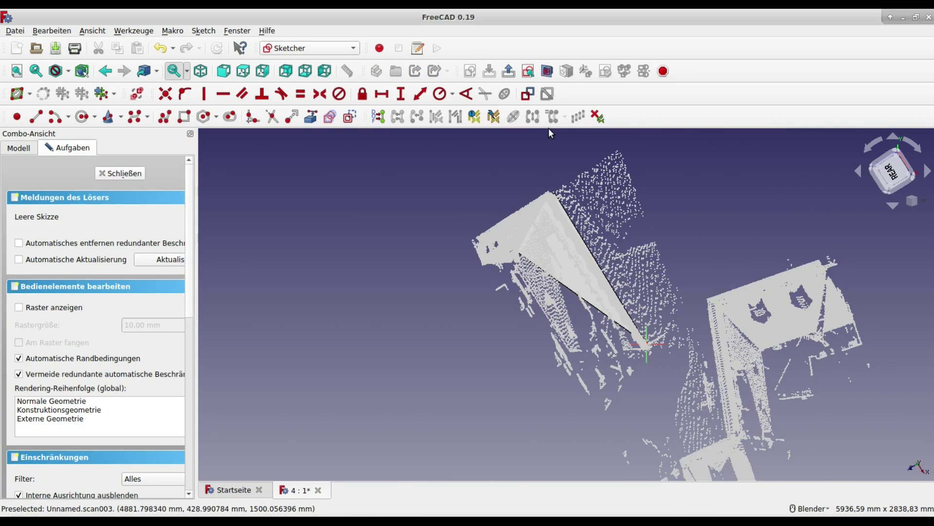
- Draw a closed four-corner outline over the base and add an angle constraint between its left and bottom edges
click(165, 117)
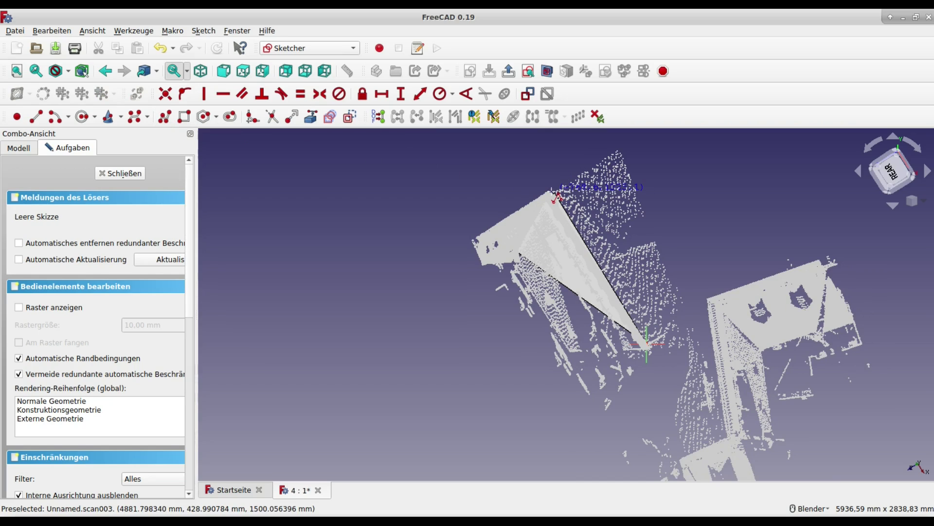
click(471, 241)
click(576, 403)
click(652, 354)
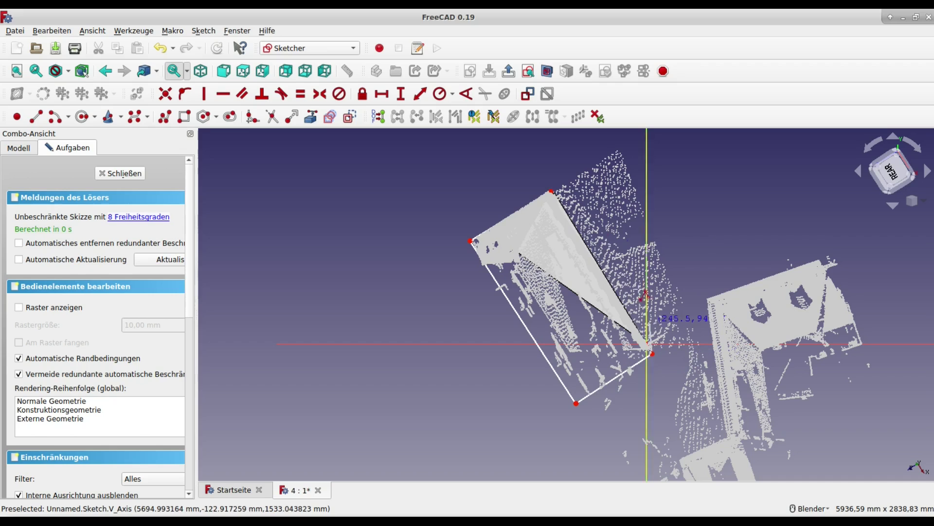
click(552, 191)
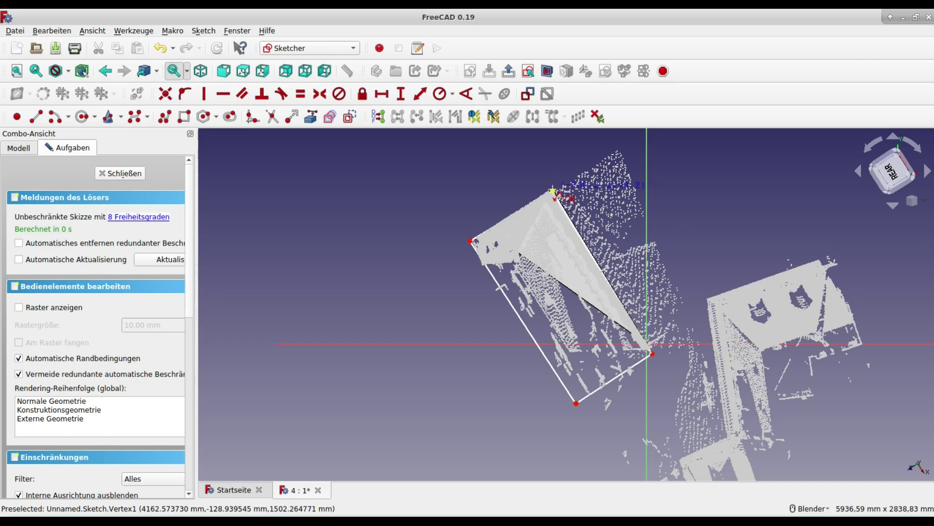
click(564, 376)
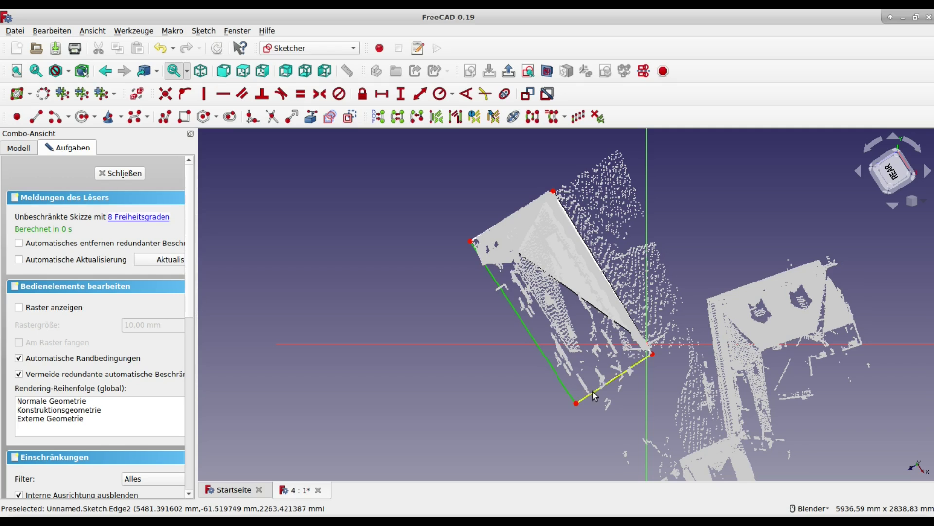
click(591, 394)
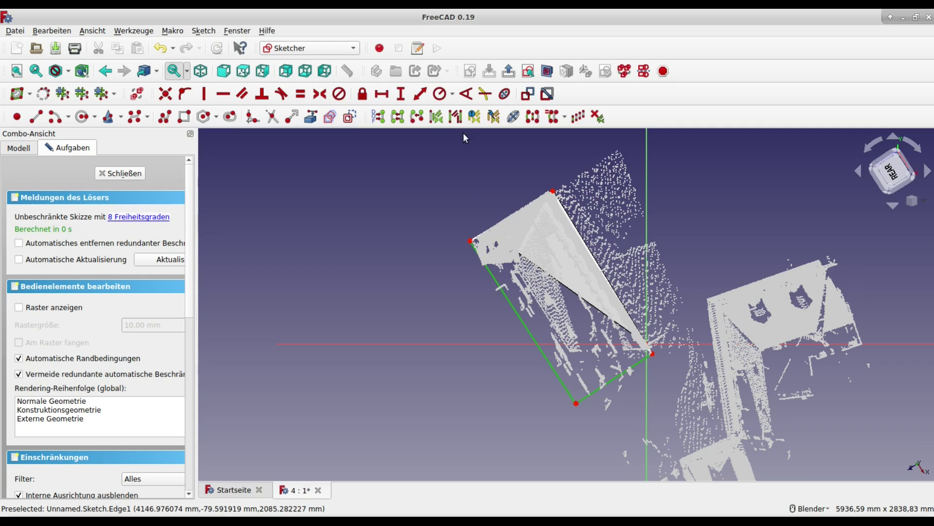
click(465, 94)
text(90)
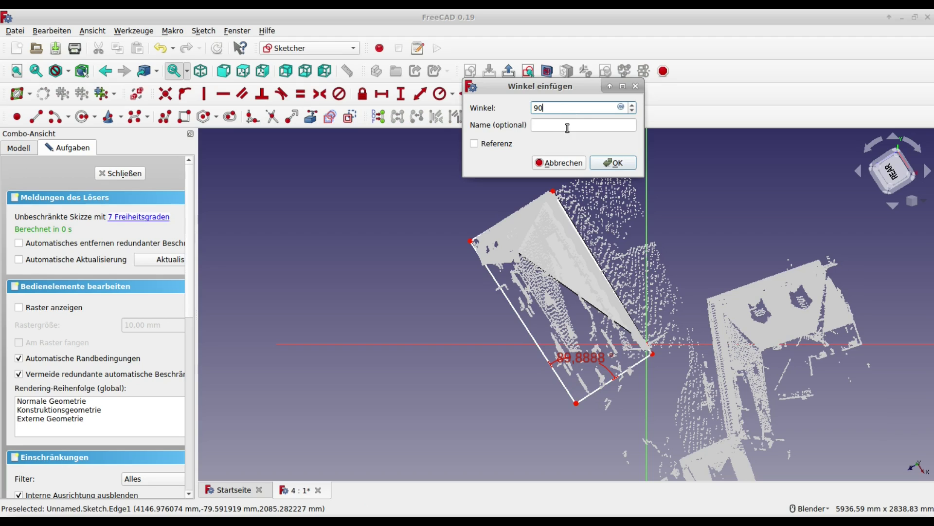
- Set the edge angle to 90°, fit the corner and edge to the floor points, and close the sketch
click(613, 162)
scroll(558, 251, up, 5)
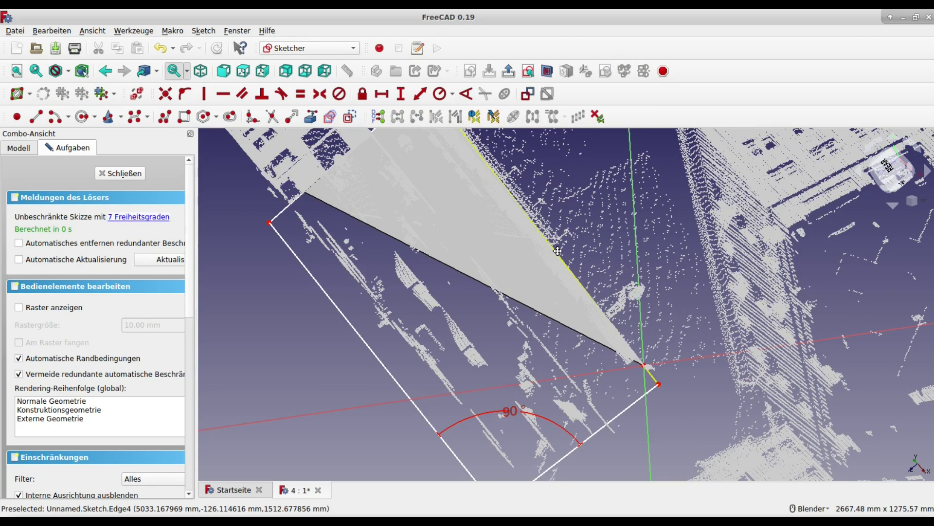
drag(658, 385, 645, 367)
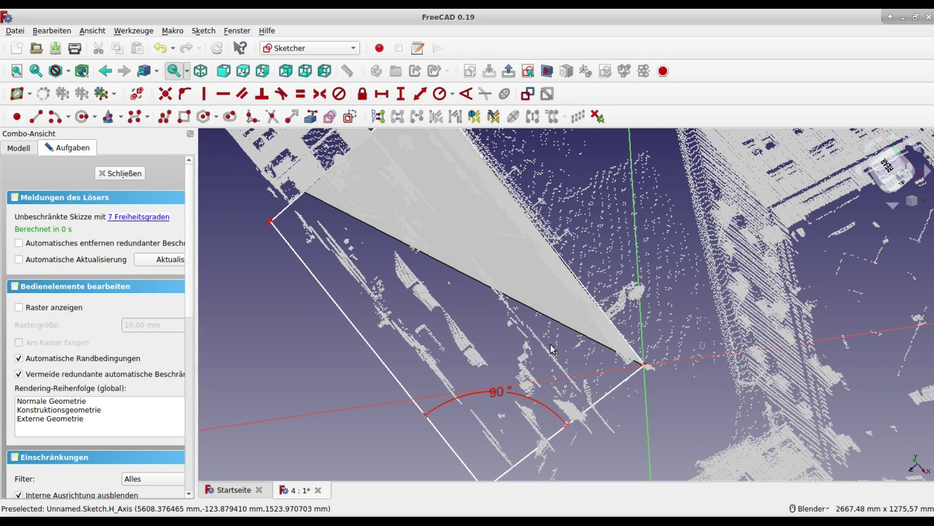
middle_drag(510, 337, 598, 340)
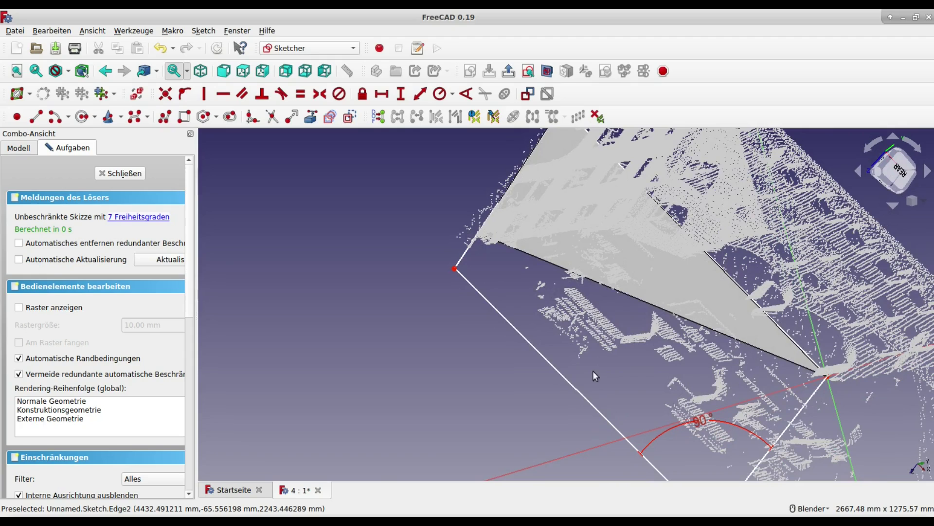
drag(583, 395, 597, 378)
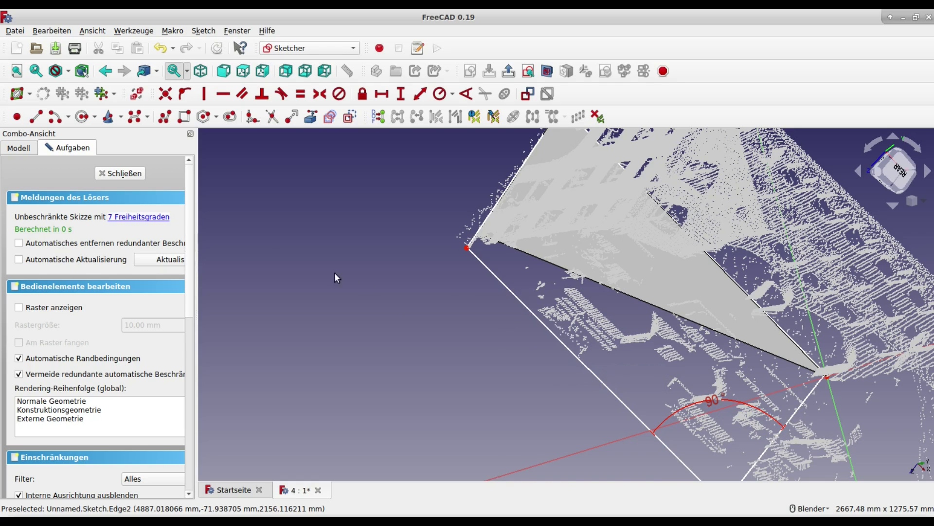
click(140, 178)
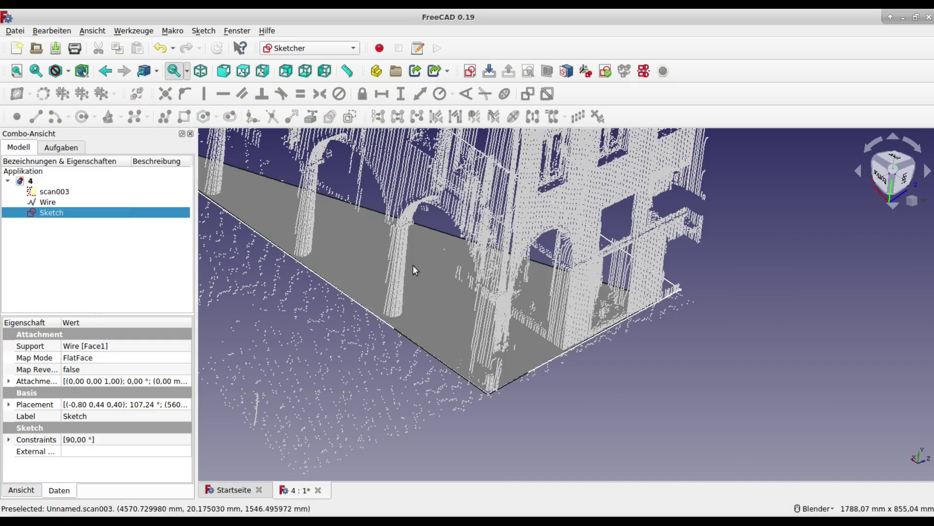
- In Draft, start a wire with Endpoint snap at the lower-left and bottom-right base corners
scroll(466, 273, down, 2)
mouse_move(428, 278)
middle_down()
mouse_move(432, 310)
mouse_move(392, 288)
middle_up()
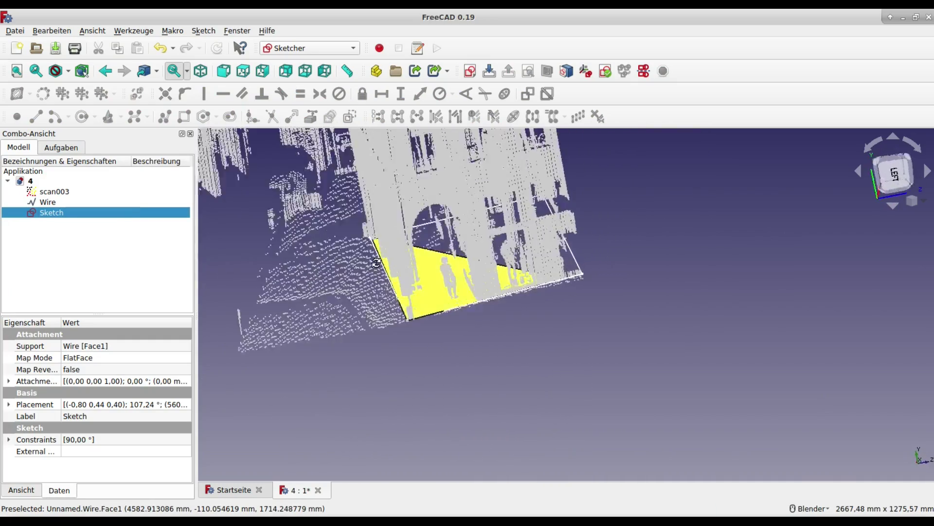
click(310, 48)
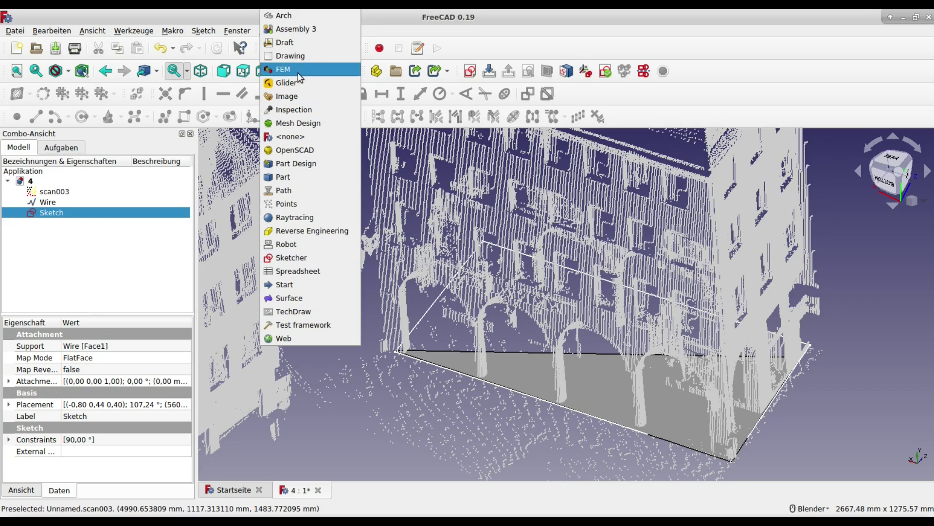
click(302, 43)
click(489, 71)
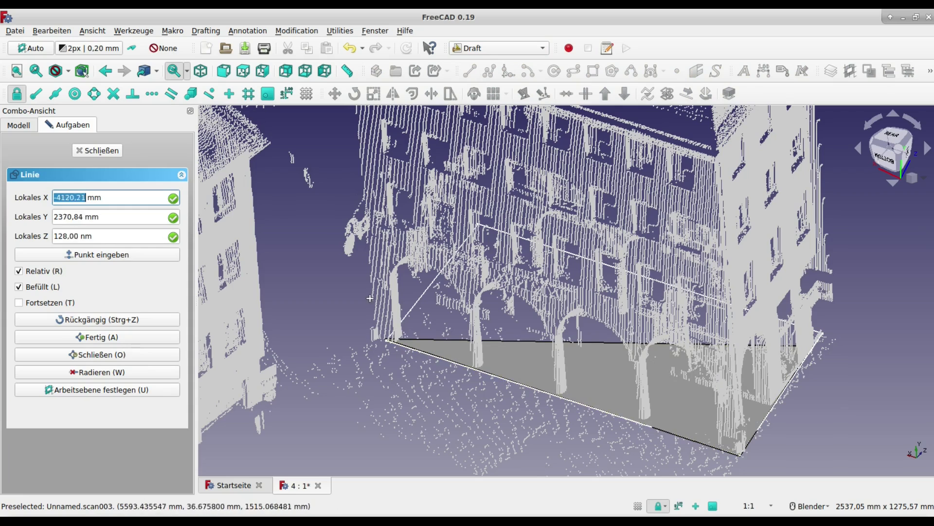
click(36, 93)
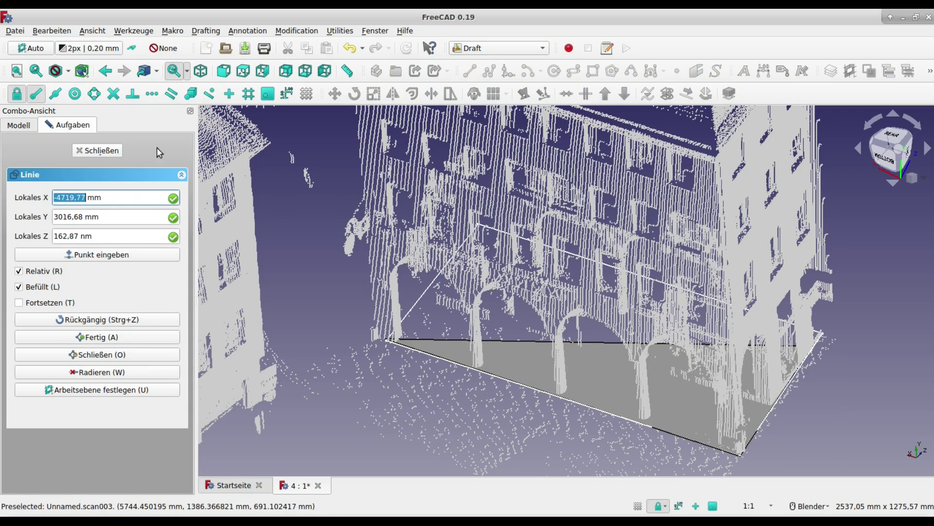
click(407, 351)
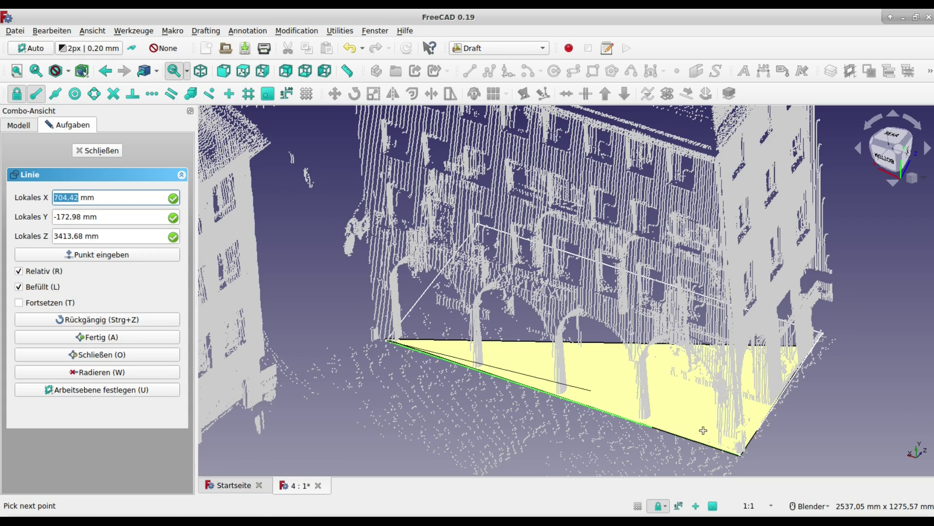
click(730, 452)
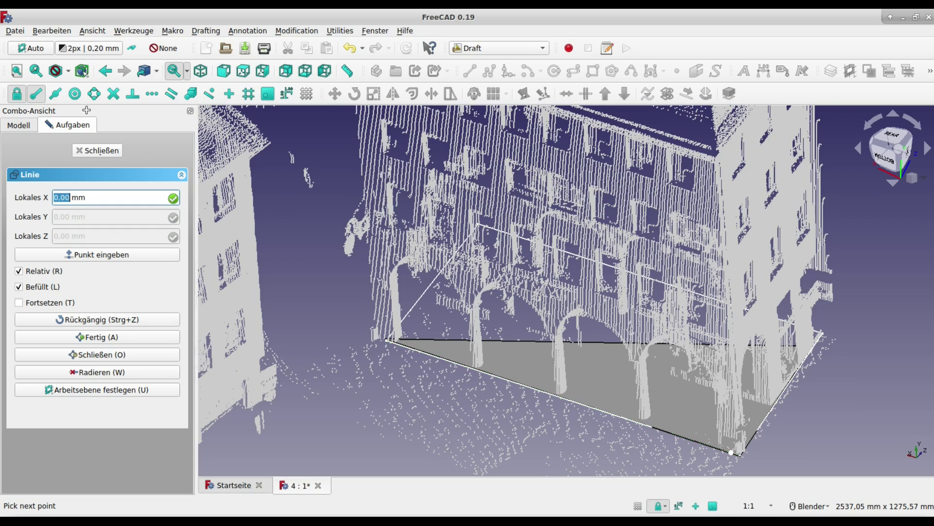
- Add a Near-snapped point high on the facade and close the wire into a filled triangle
click(210, 95)
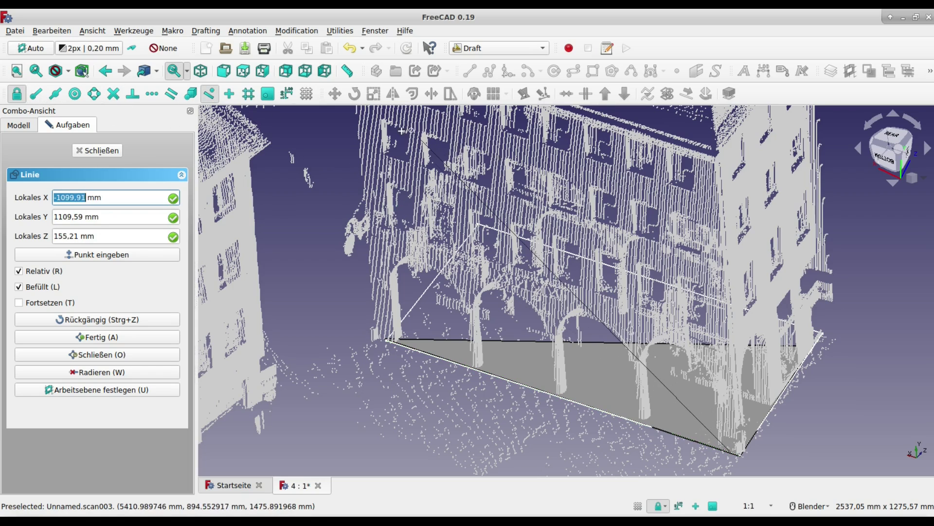
click(357, 113)
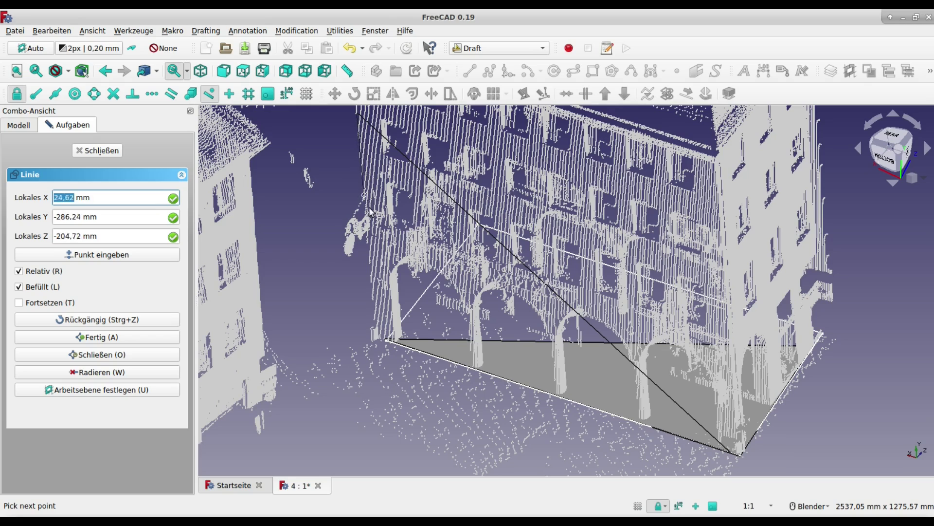
click(209, 94)
click(36, 93)
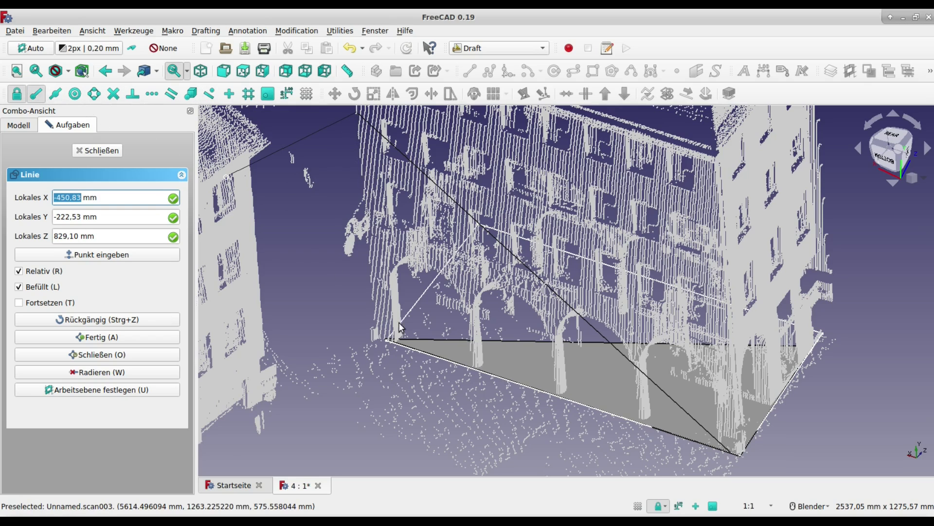
click(404, 345)
- Select the triangle face, then undo a stray sketch attempt
middle_drag(404, 345, 465, 234)
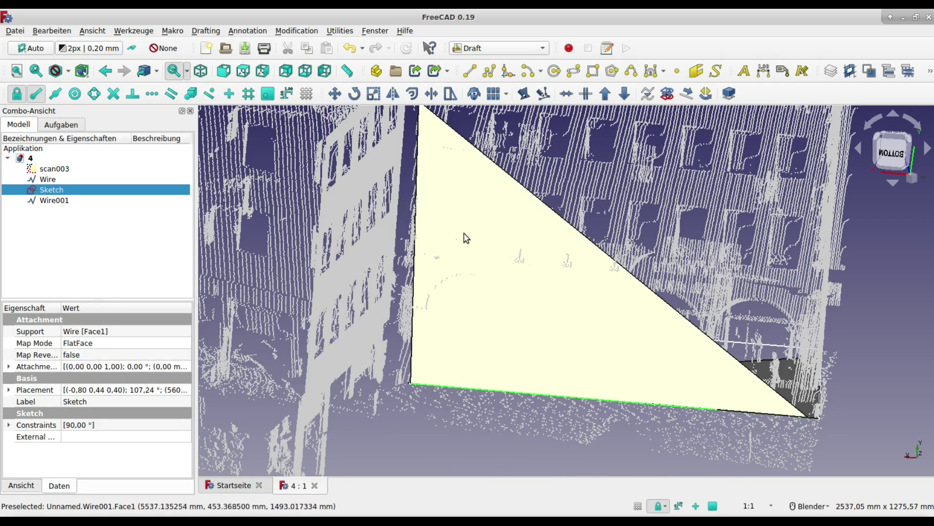
click(475, 239)
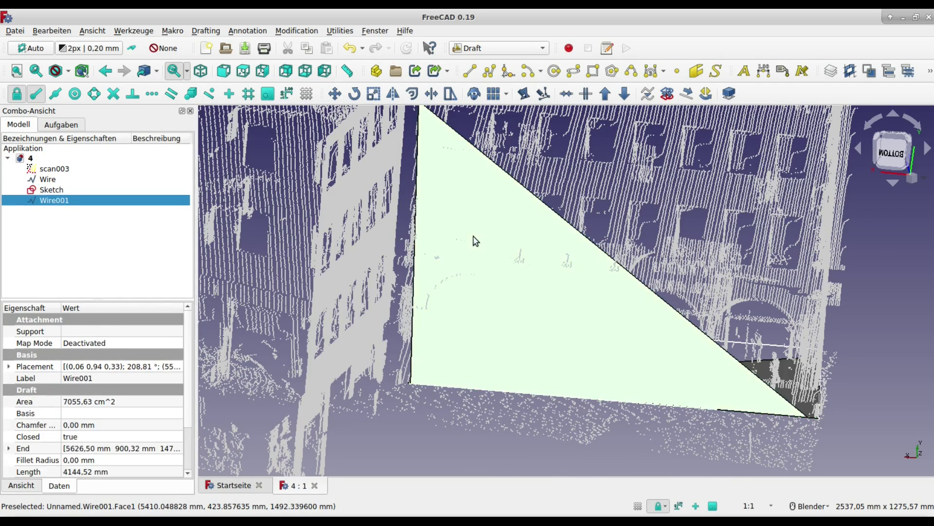
double_click(65, 214)
click(67, 214)
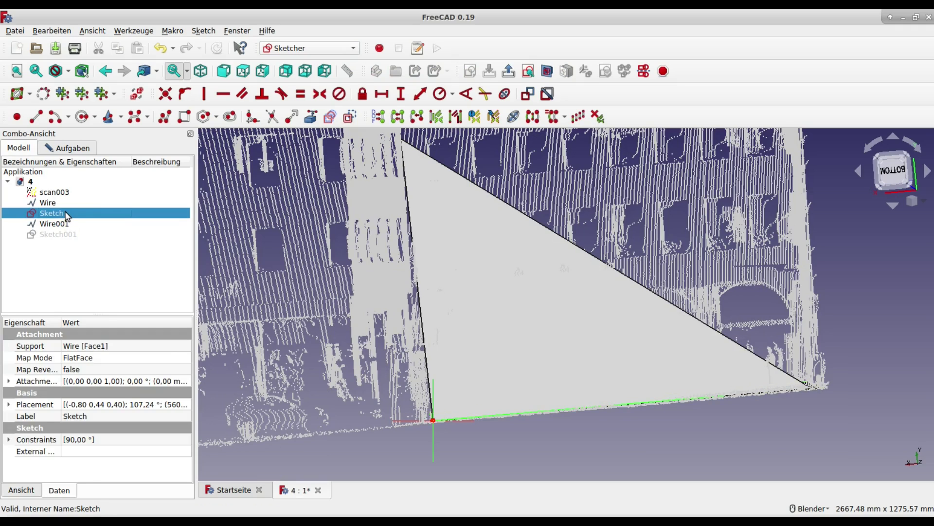
click(67, 224)
key(space)
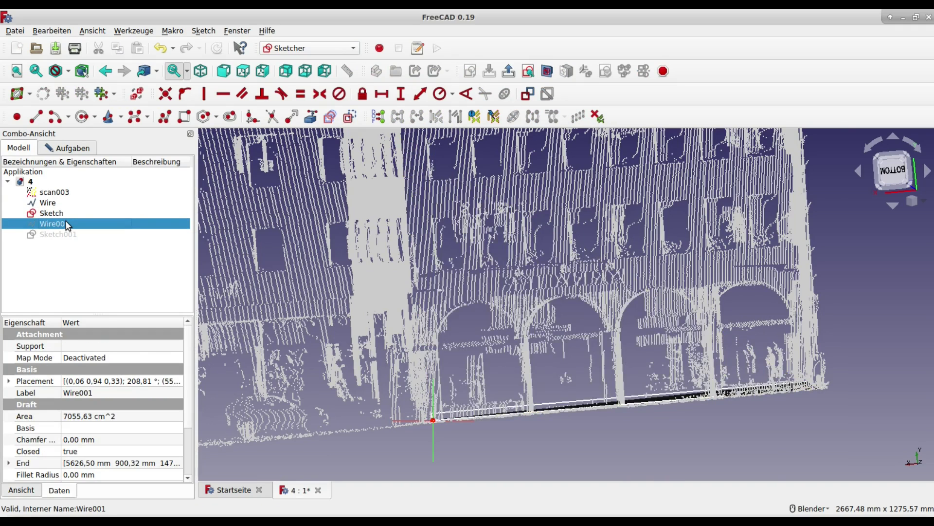
key(ctrl+z)
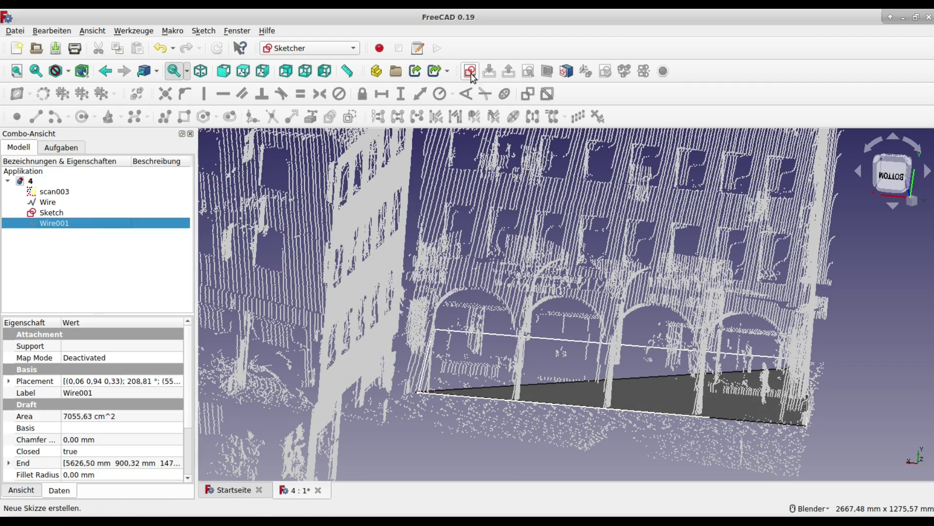
- Attach a new sketch flat to Wire001's face, hide Wire001, and view the plane square-on
click(470, 71)
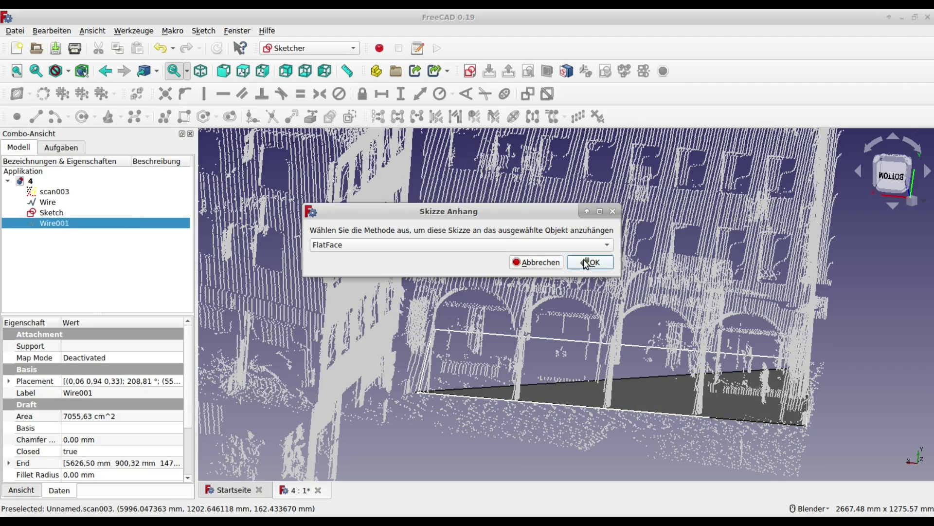
click(586, 262)
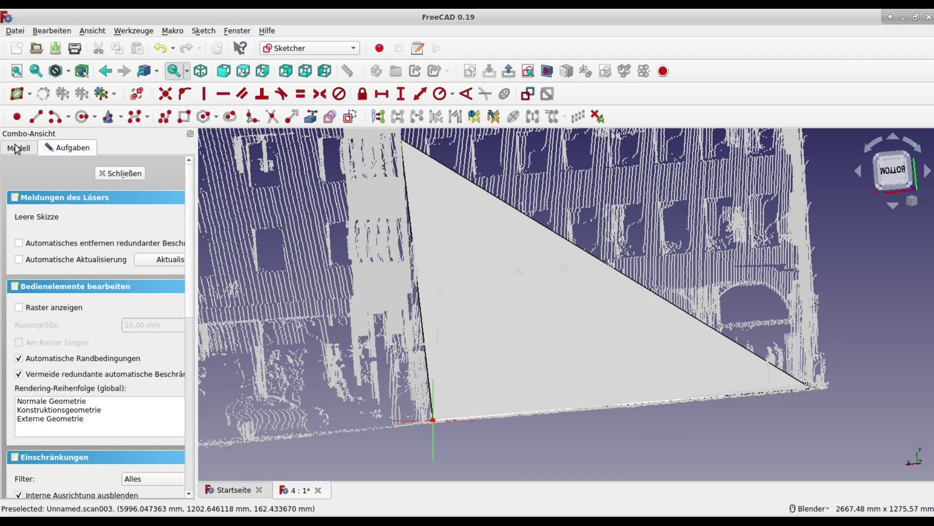
click(17, 148)
click(56, 225)
key(space)
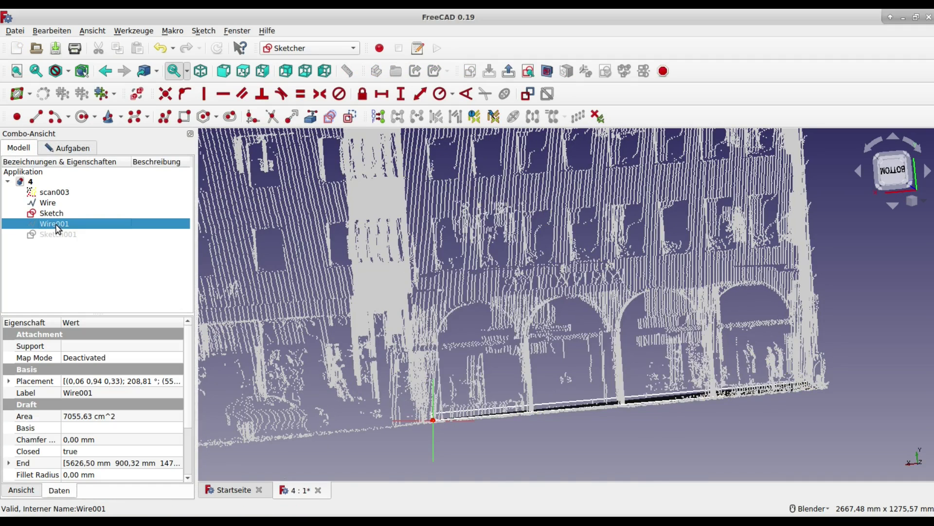
click(527, 384)
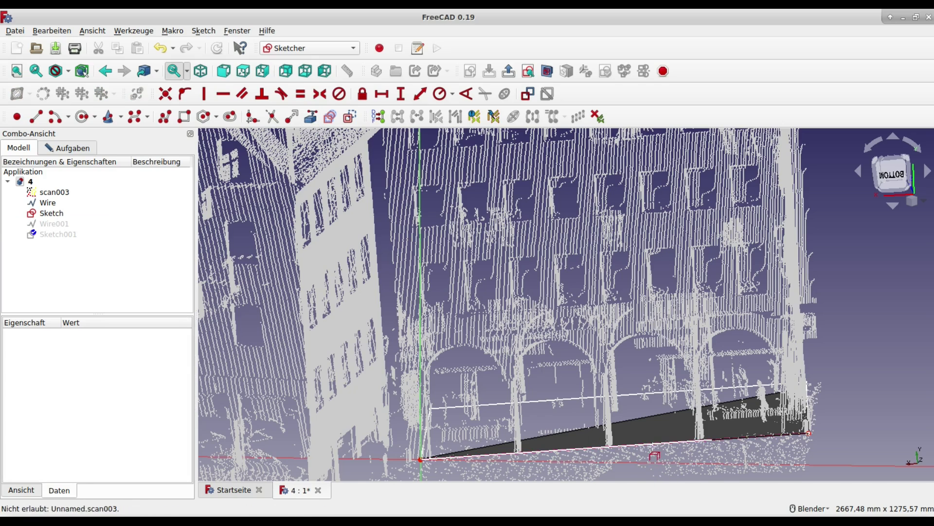
- Start the facade outline polyline at the sketch origin along the facade base
scroll(776, 393, down, 3)
click(165, 117)
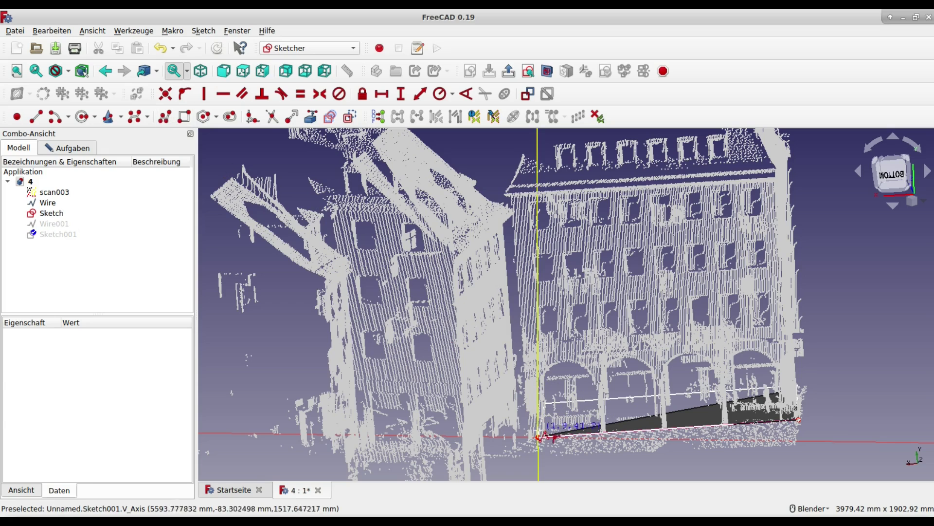
click(538, 437)
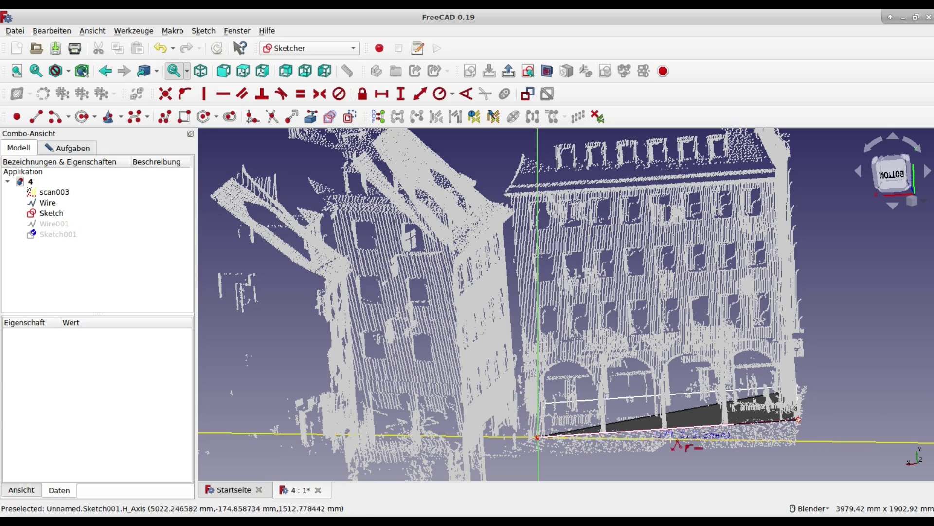
click(798, 418)
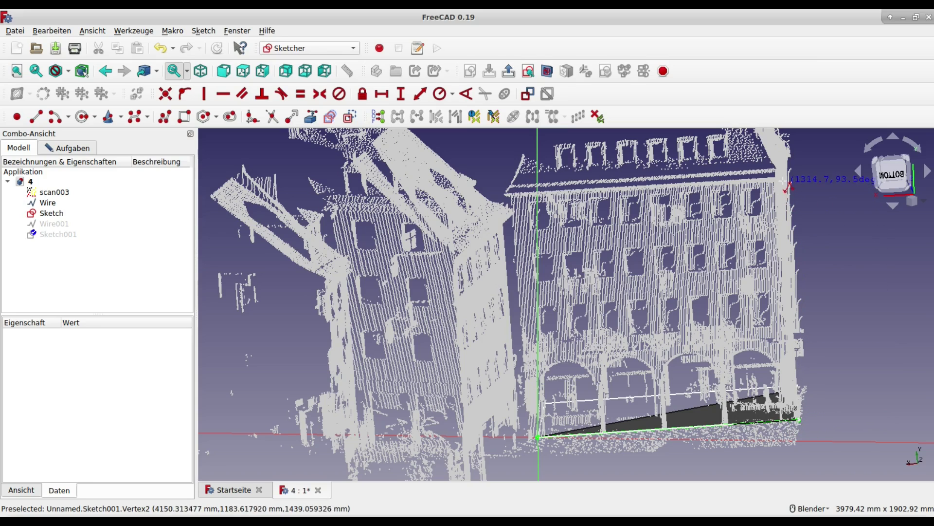
scroll(777, 184, up, 2)
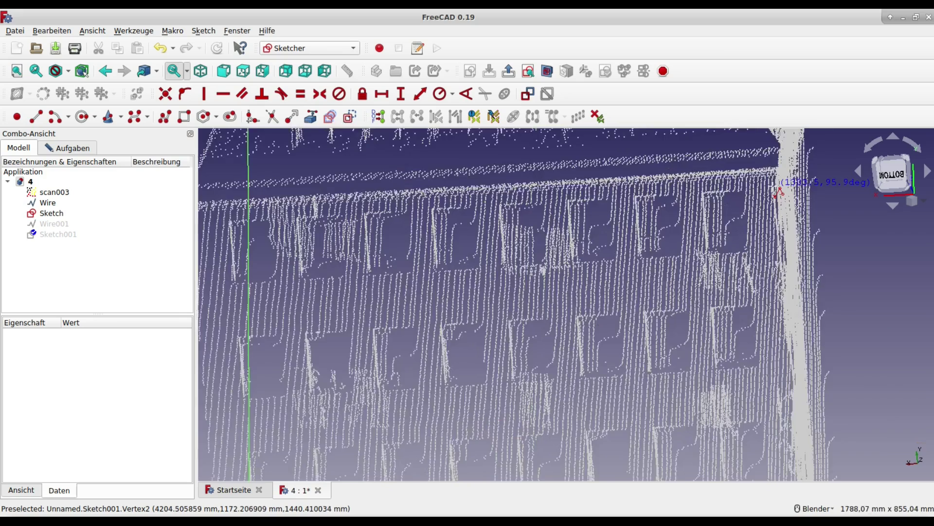
scroll(778, 182, up, 2)
scroll(778, 180, up, 2)
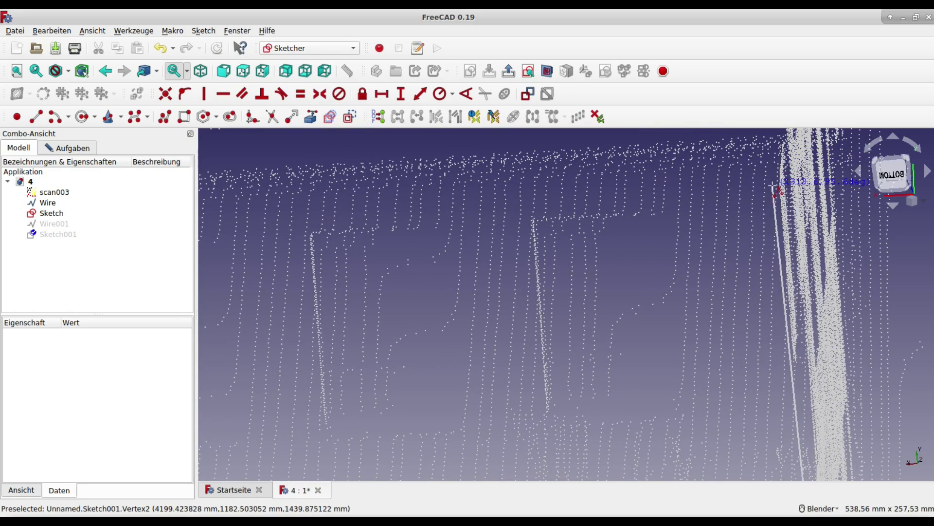
- Continue the outline to the upper-right and upper-left corners, check it, and exit the sketch
click(796, 165)
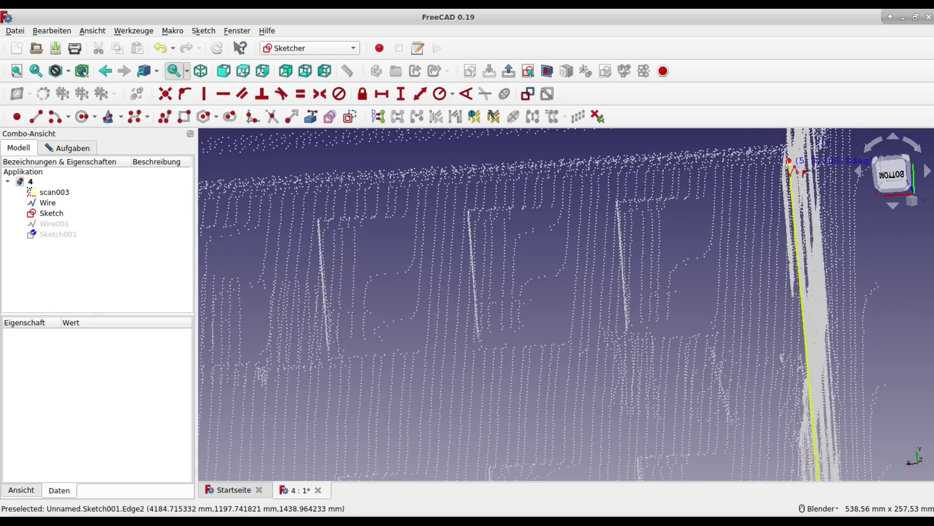
scroll(796, 164, down, 5)
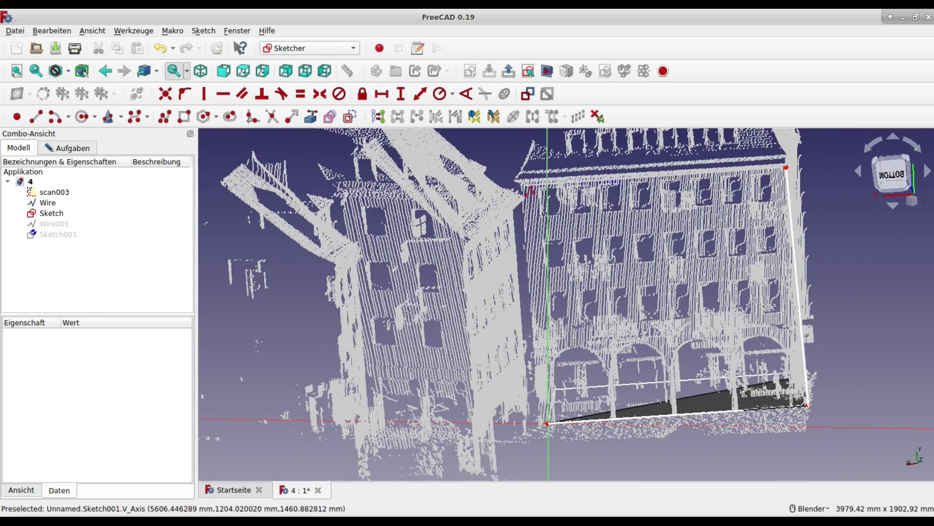
click(521, 187)
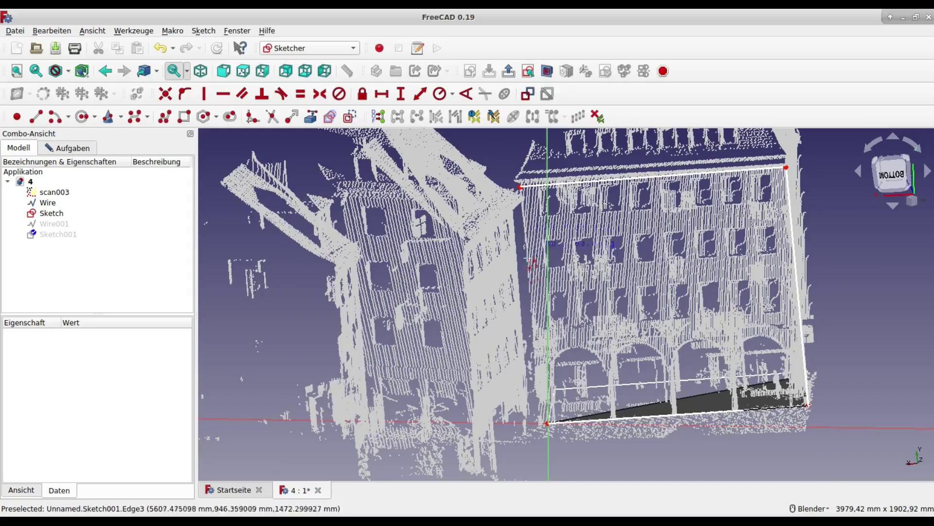
scroll(520, 188, up, 5)
middle_drag(521, 187, 681, 302)
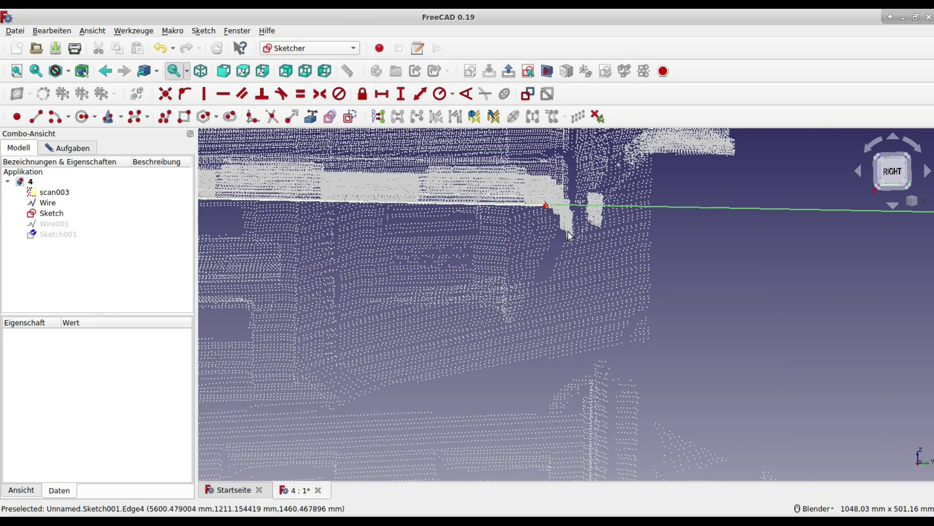
key(Escape)
click(309, 48)
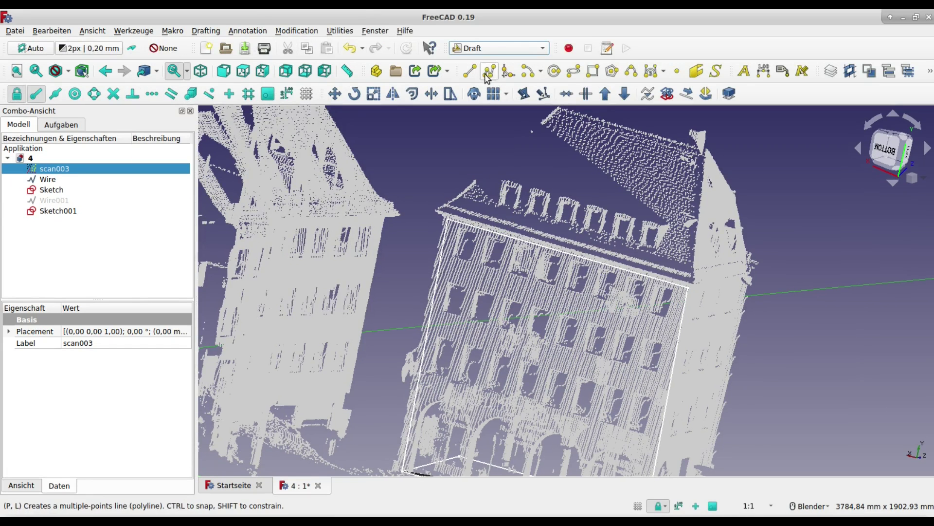
- Trace a snapped Draft wire from the roof tip to the roof corner, along the cornice and up the roof edge
click(489, 72)
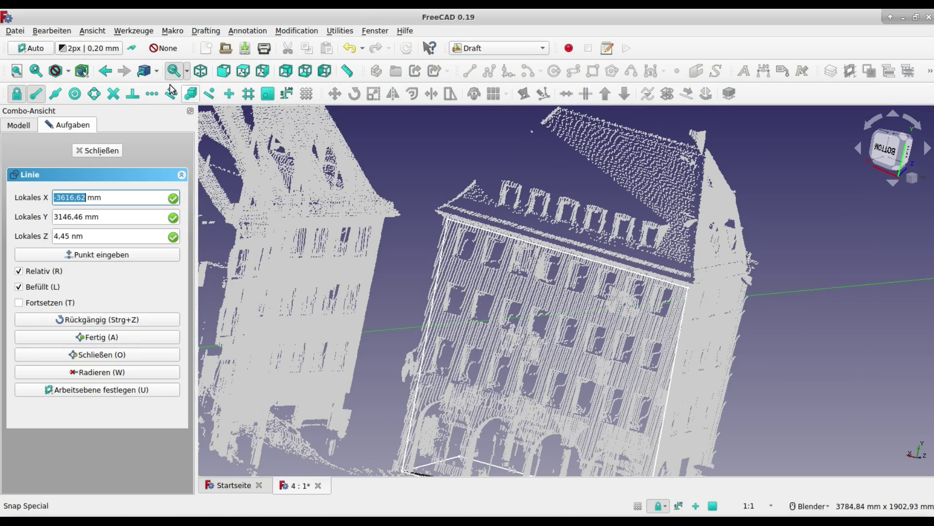
click(209, 94)
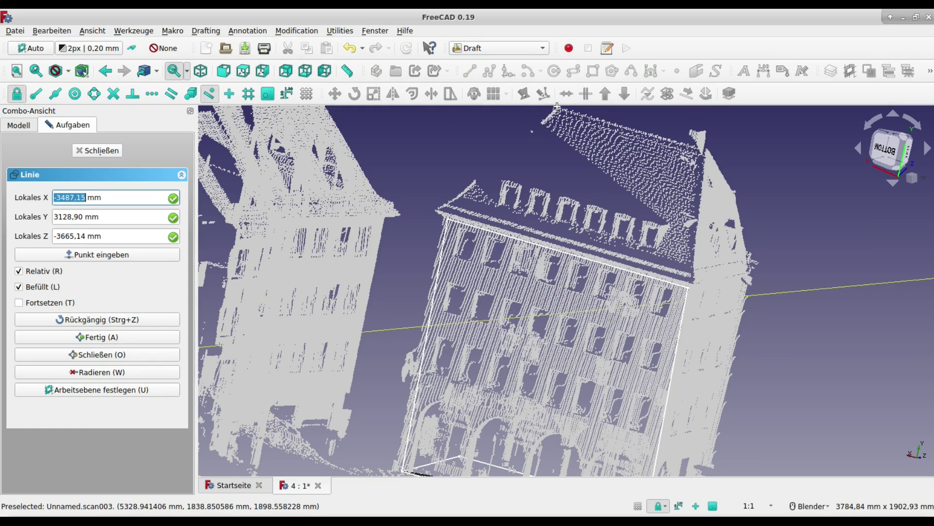
click(560, 106)
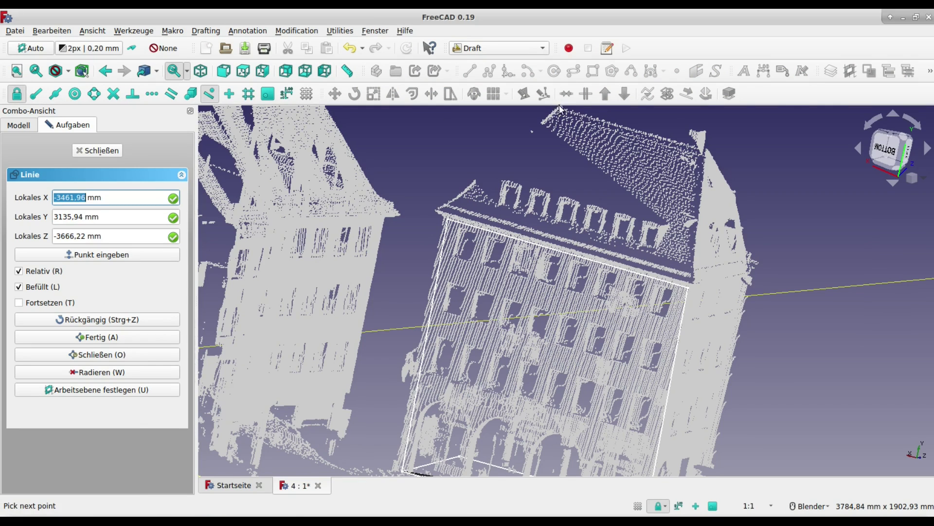
click(434, 208)
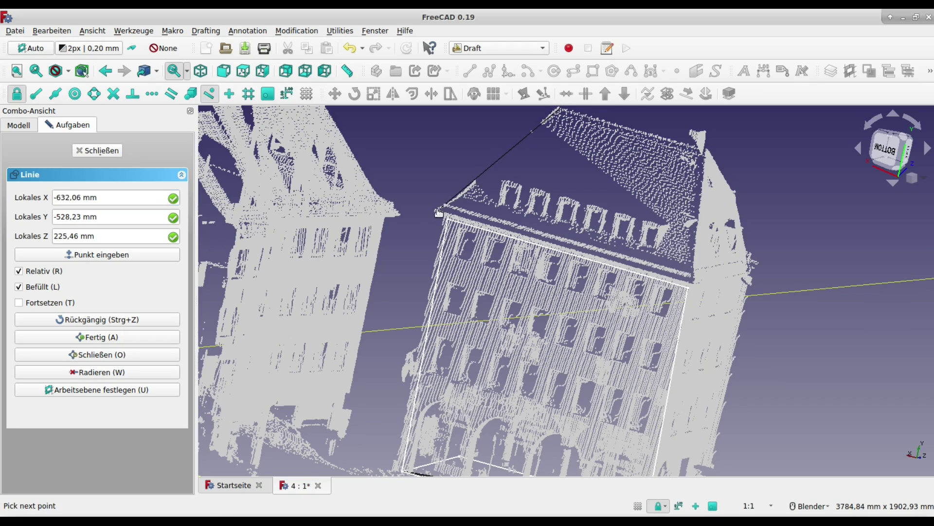
click(696, 285)
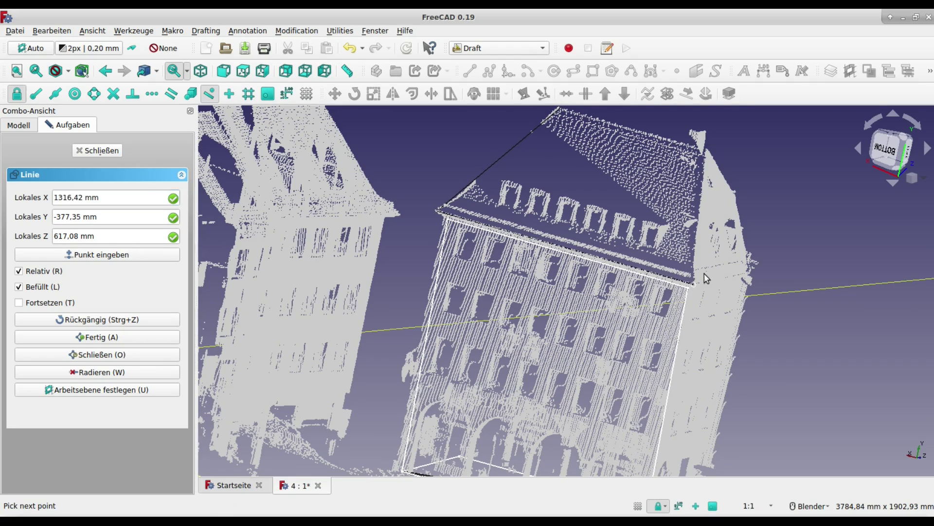
click(704, 155)
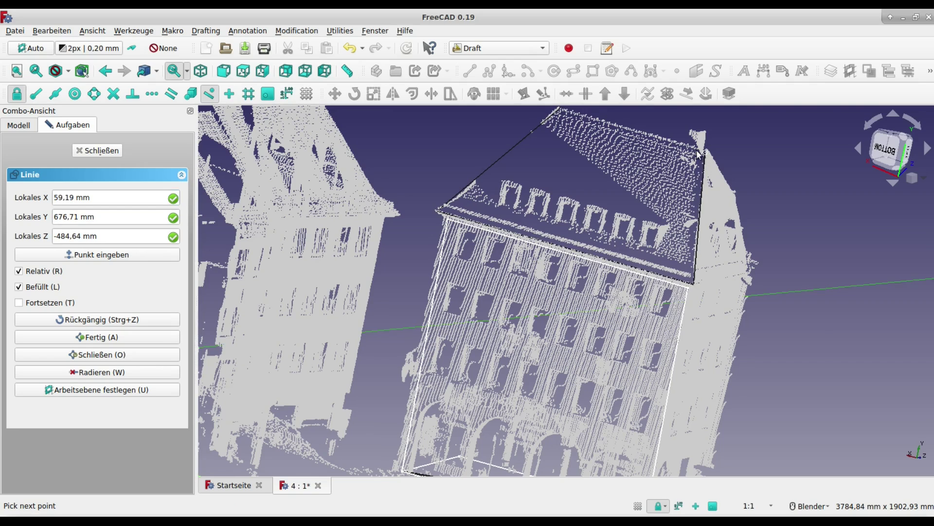
click(36, 93)
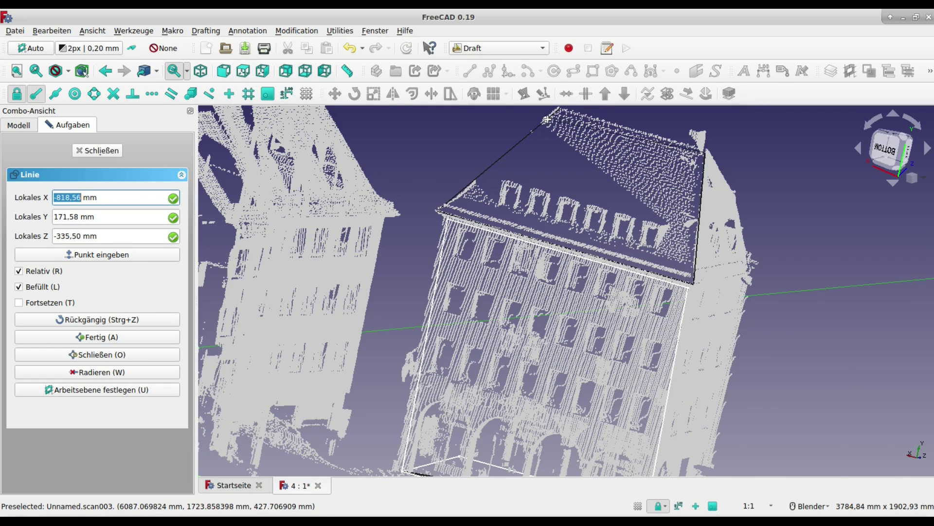
scroll(547, 118, up, 5)
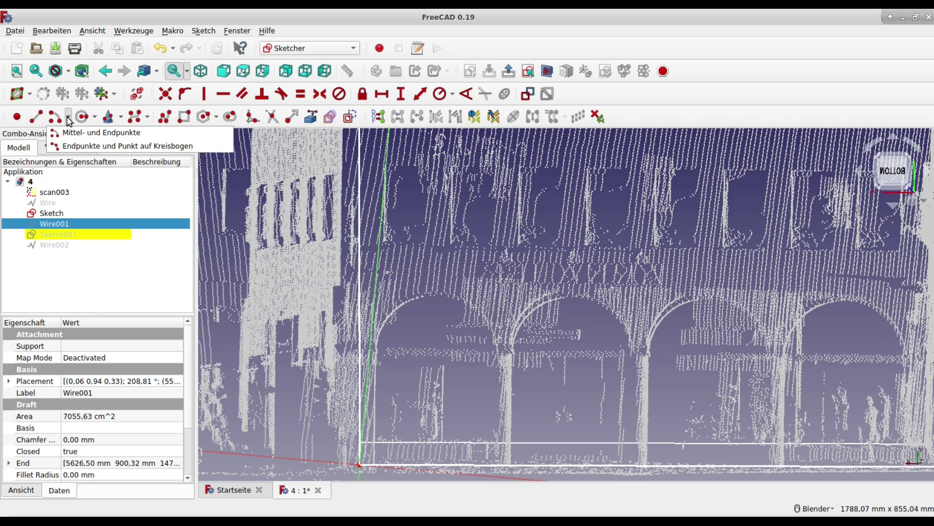
- Draw a three-point arc between the arch springs through the top of the arch
click(99, 143)
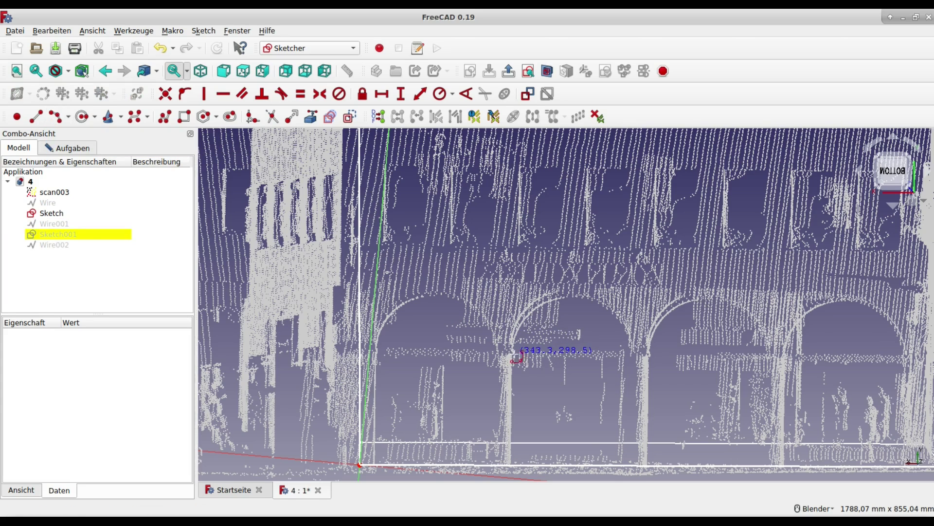
click(516, 357)
click(629, 357)
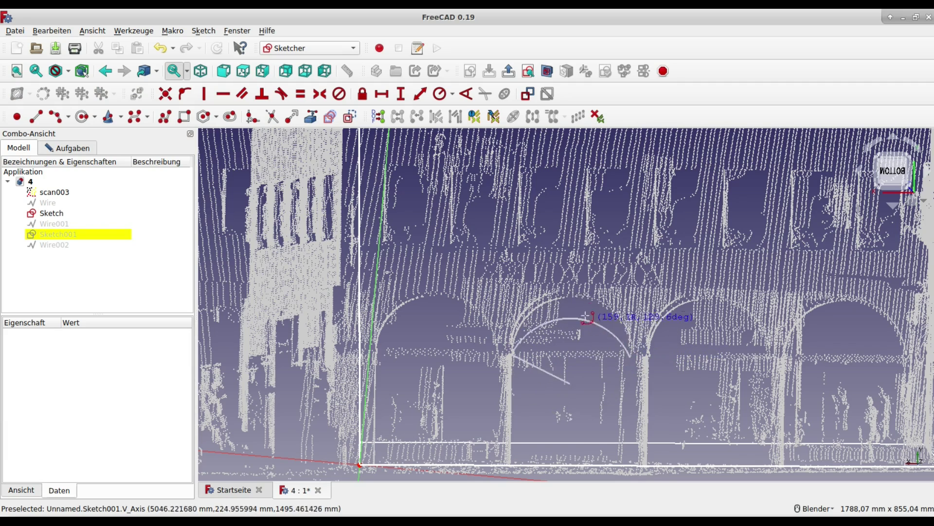
click(584, 298)
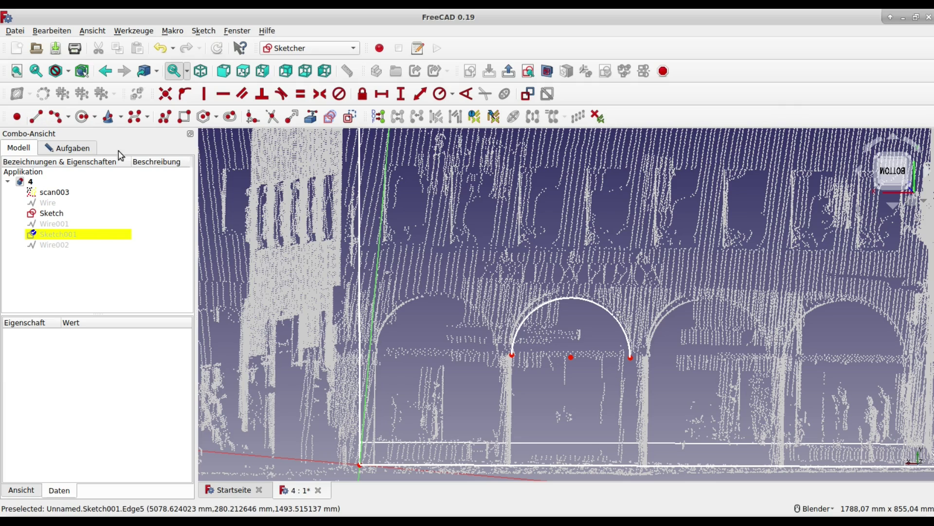
- Add left and right doorway sides from the arc ends down to the base line
click(512, 355)
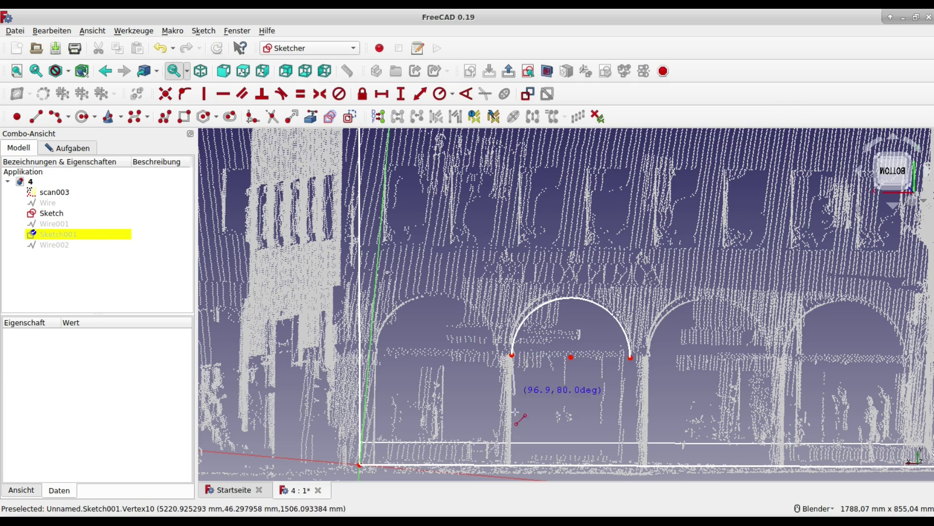
click(512, 466)
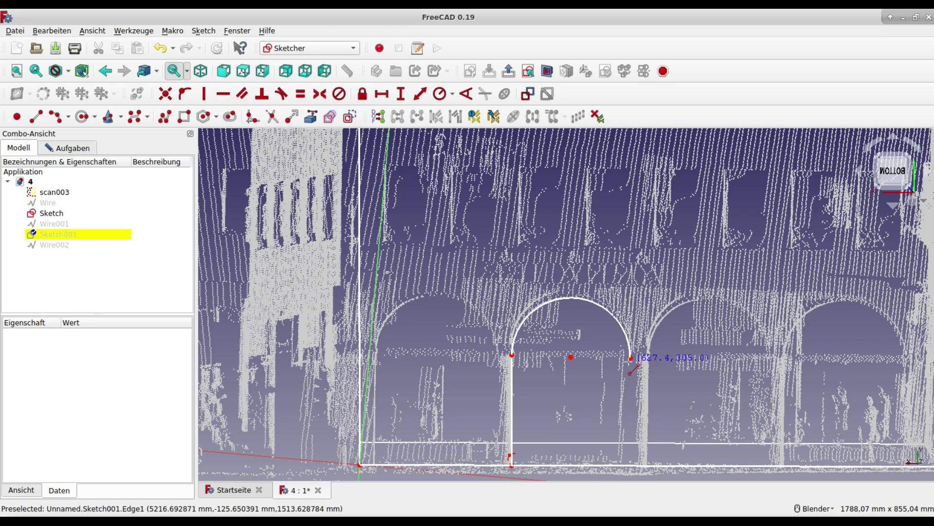
click(631, 358)
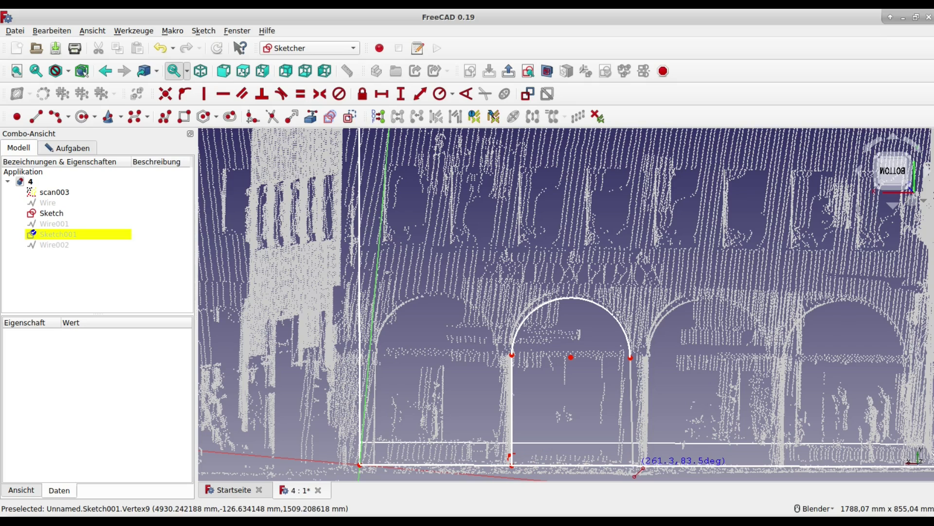
click(633, 475)
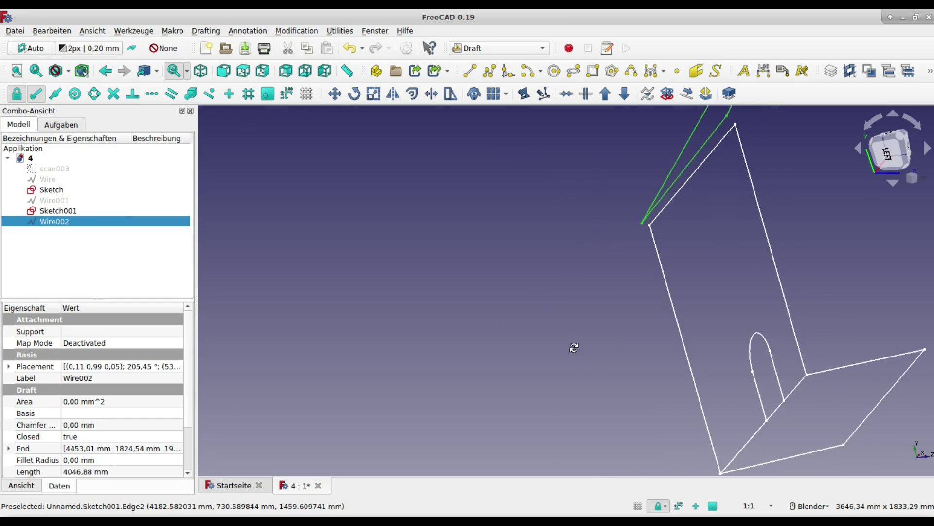
mouse_move(552, 343)
middle_down()
mouse_move(518, 354)
mouse_move(483, 282)
middle_up()
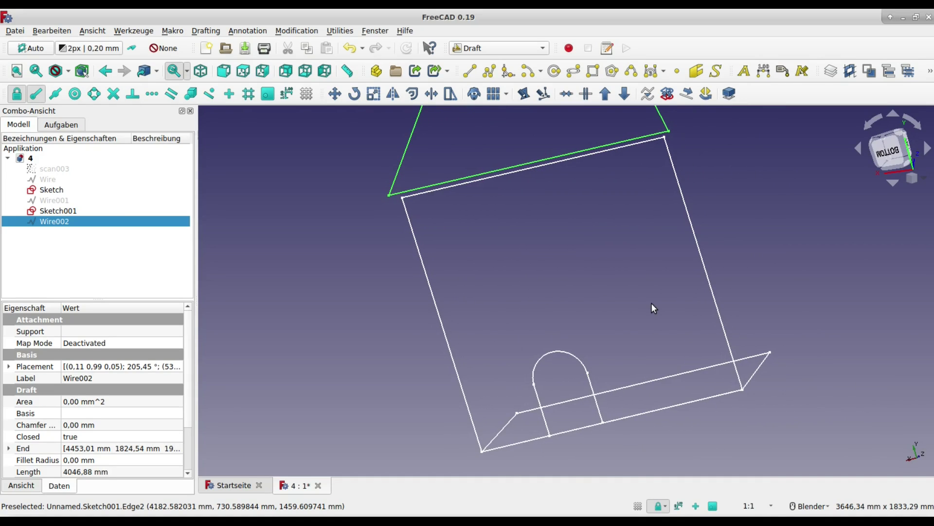